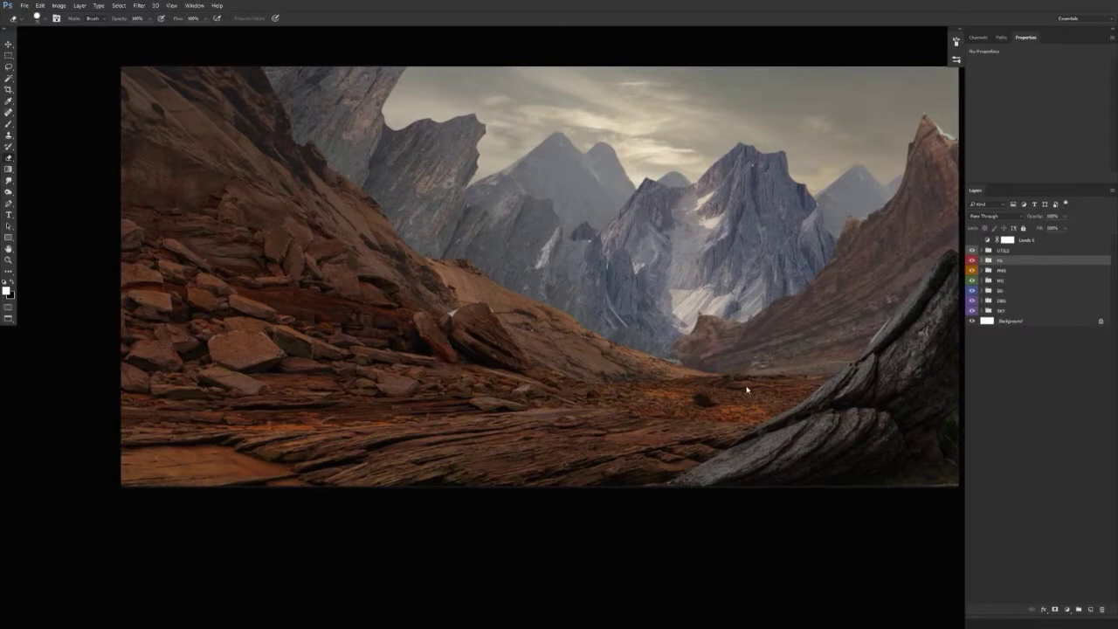
# - Toggle the FG layer group off and on to examine which foreground rocks it contains
pyautogui.click(972, 260)
pyautogui.click(972, 260)
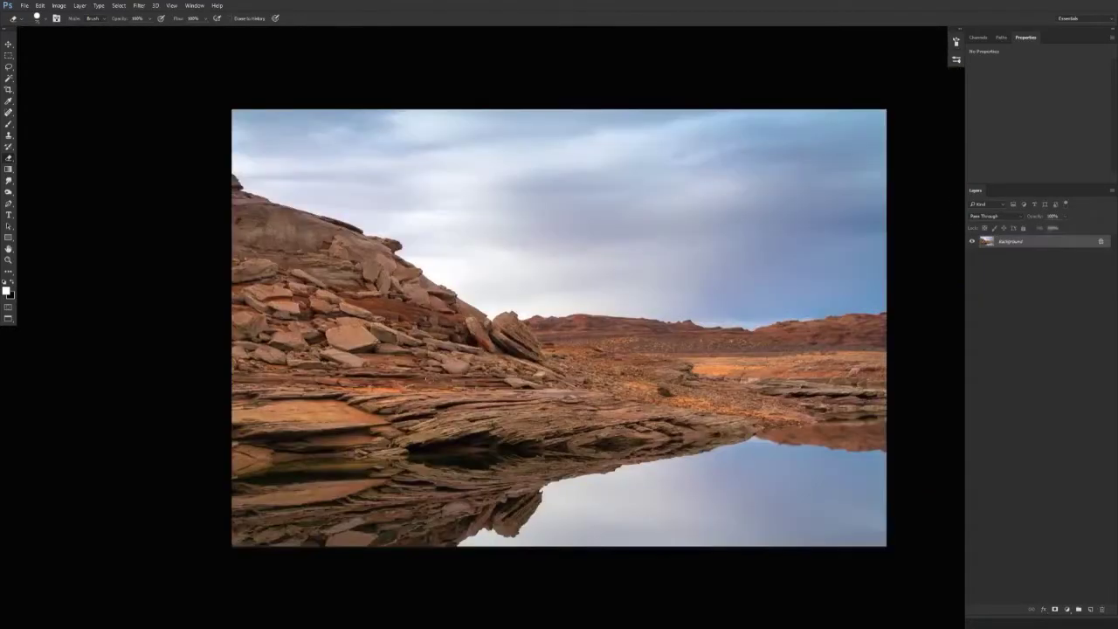
# - Duplicate the Background layer of the red rock lake photo
pyautogui.moveTo(539, 357)
pyautogui.mouseDown()
pyautogui.moveTo(497, 334)
pyautogui.moveTo(506, 329)
pyautogui.mouseUp()
pyautogui.press('v')
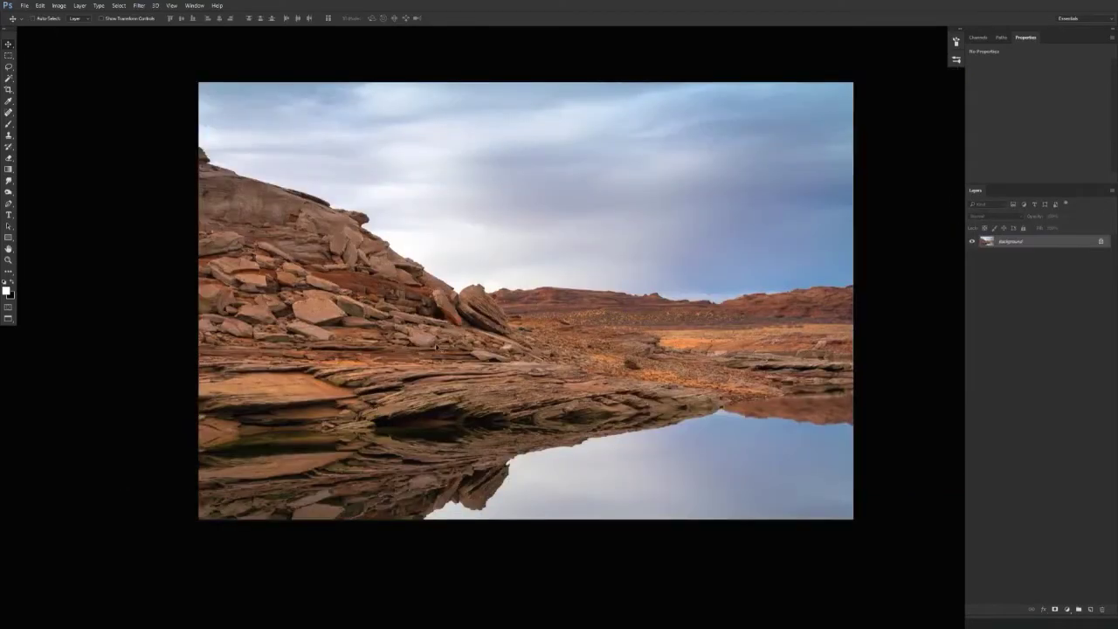
pyautogui.moveTo(424, 276); pyautogui.dragTo(455, 295)
pyautogui.moveTo(443, 350); pyautogui.dragTo(468, 339)
pyautogui.hotkey('ctrl', 'j')
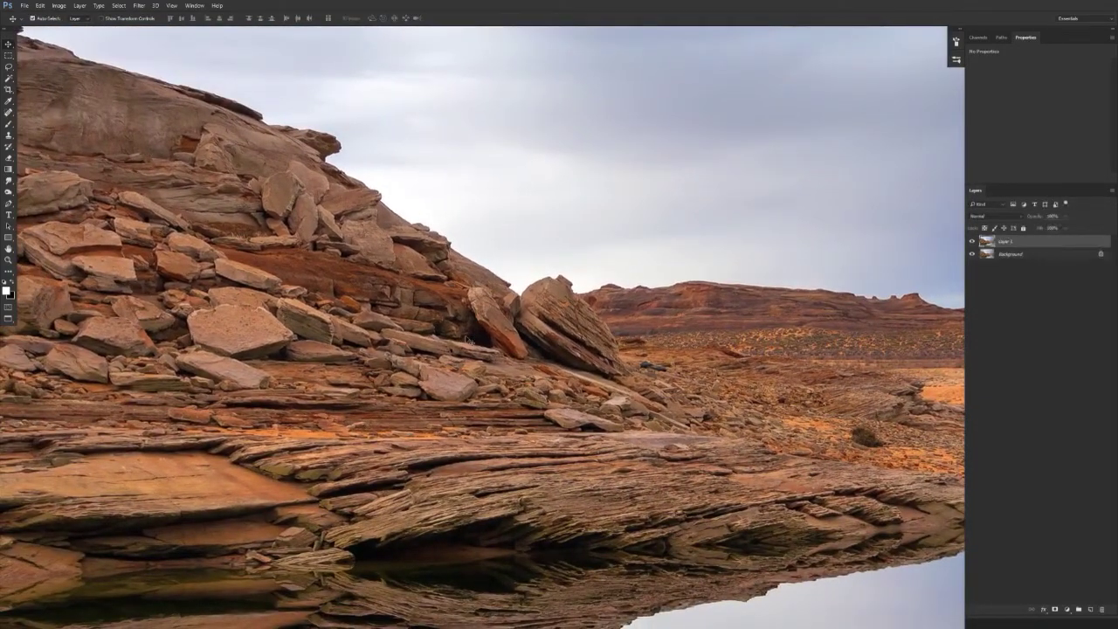
# - Hide the duplicated photo layer and add an empty layer directly above the Background
pyautogui.click(972, 241)
pyautogui.click(1010, 255)
pyautogui.click(1090, 610)
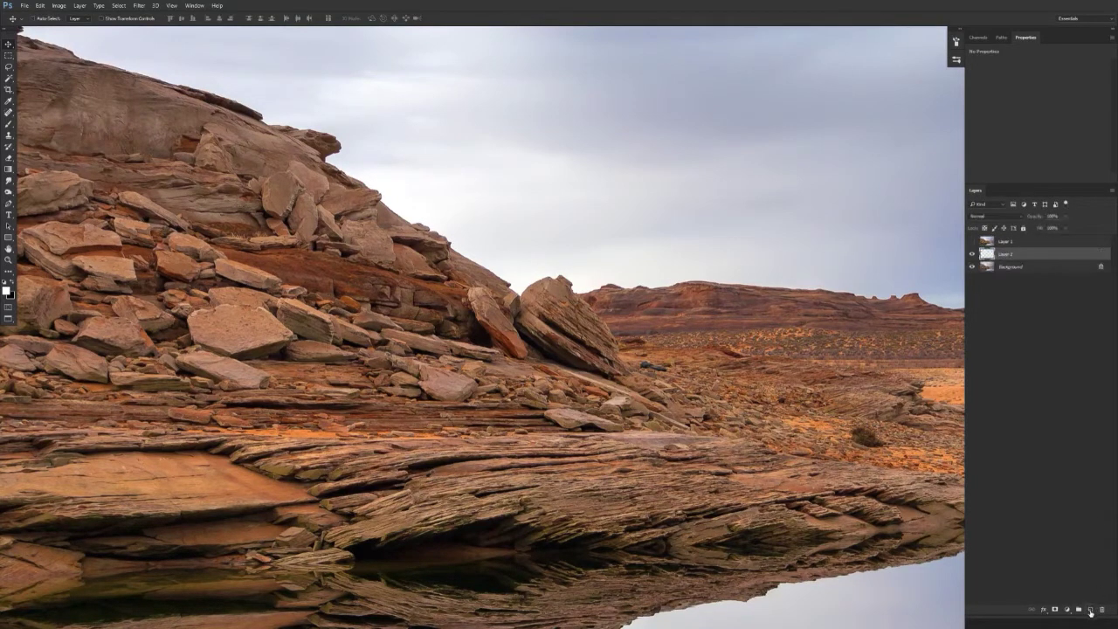
# - Fill the empty layer with mid grey using the Paint Bucket, building up white over black at 33% opacity
pyautogui.press('g')
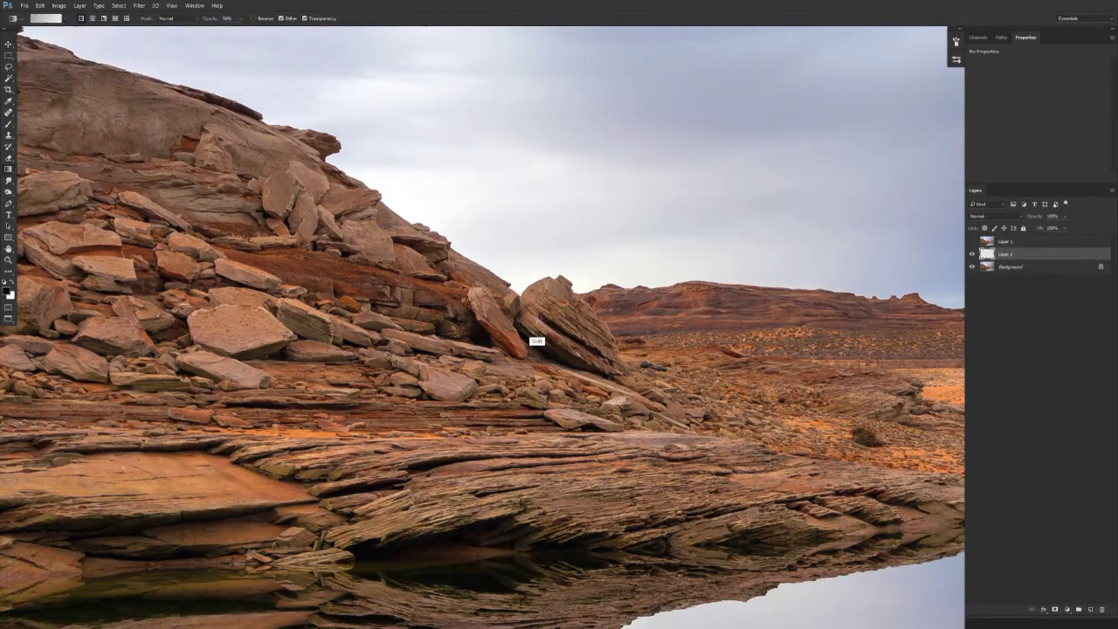
pyautogui.hotkey('shift', 'g')
pyautogui.hotkey('shift', 'g')
pyautogui.hotkey('shift', 'g')
pyautogui.hotkey('shift', 'g')
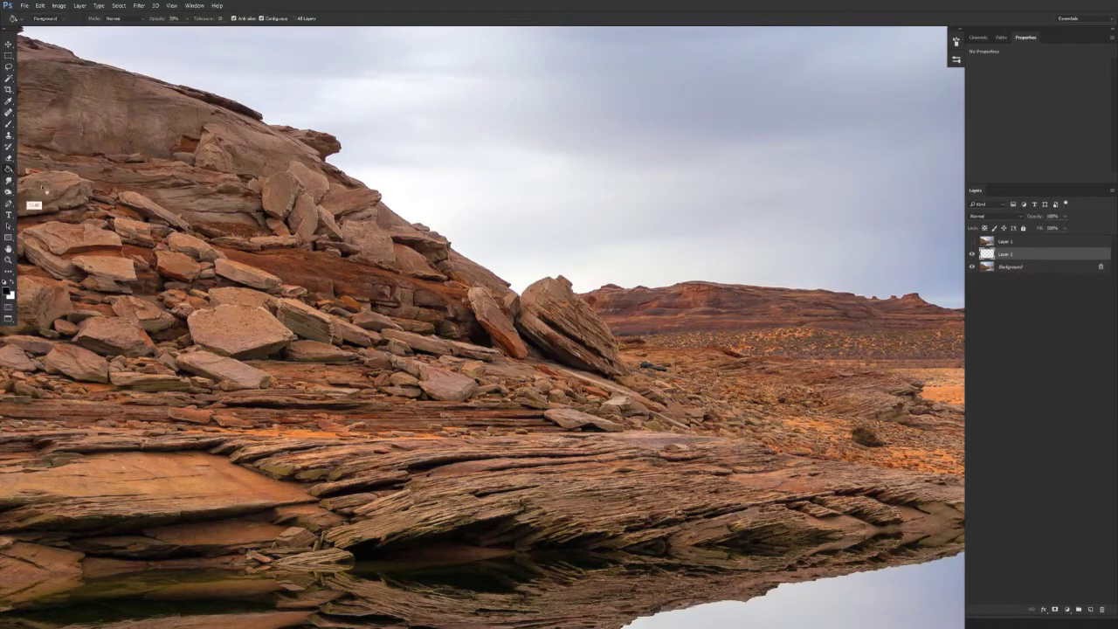
pyautogui.hotkey('shift', 'g')
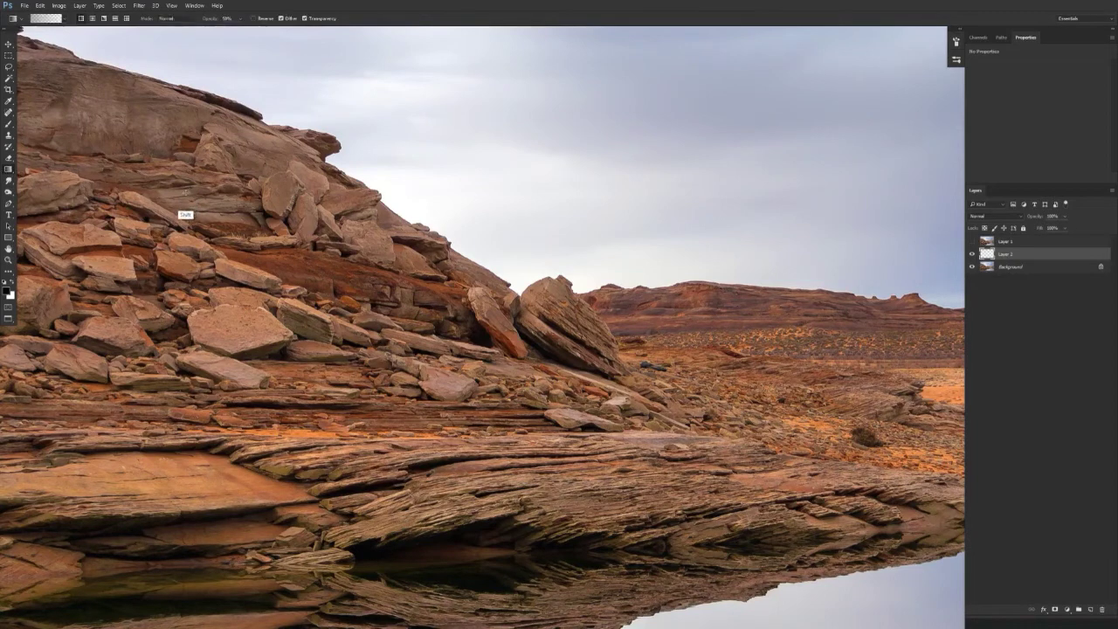
pyautogui.hotkey('shift', 'g')
pyautogui.hotkey('shift', 'g')
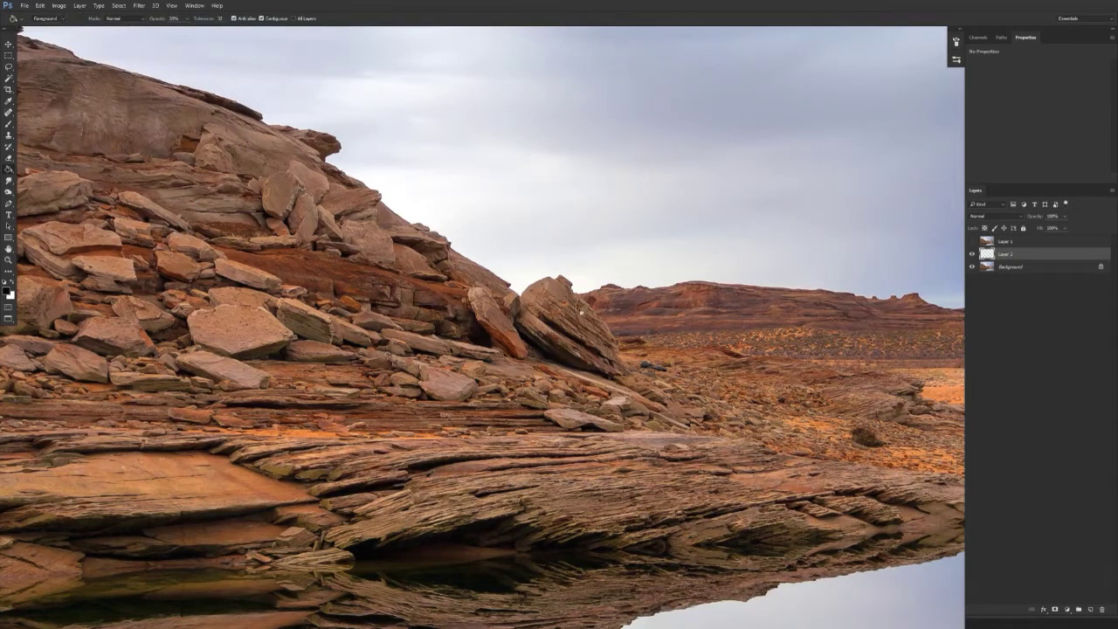
pyautogui.click(583, 338)
pyautogui.press('3')
pyautogui.press('3')
pyautogui.click(557, 364)
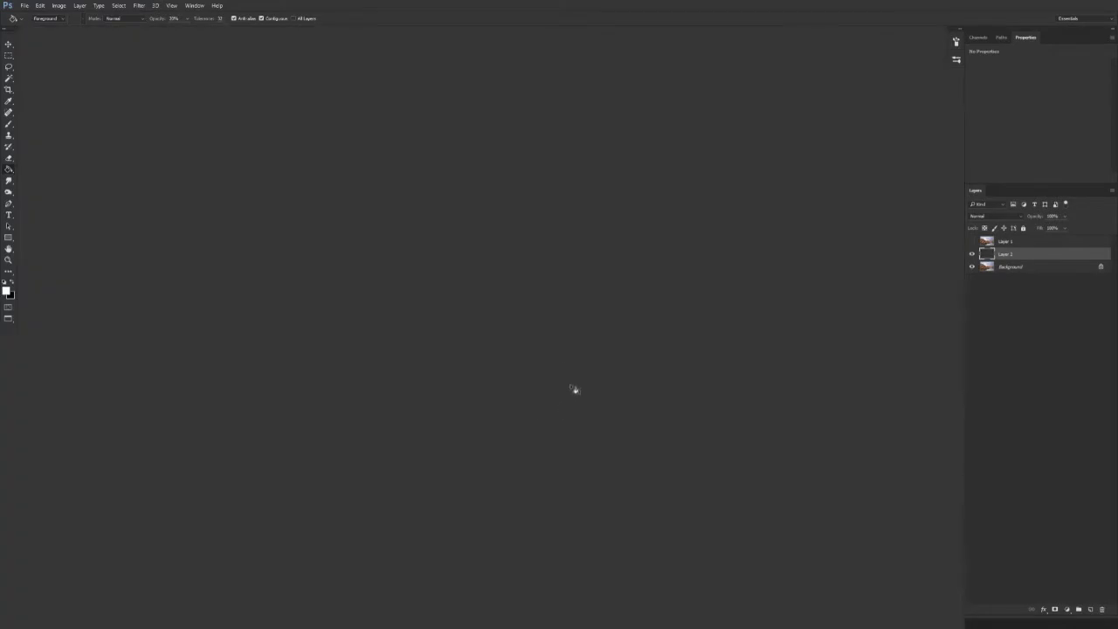
pyautogui.click(586, 393)
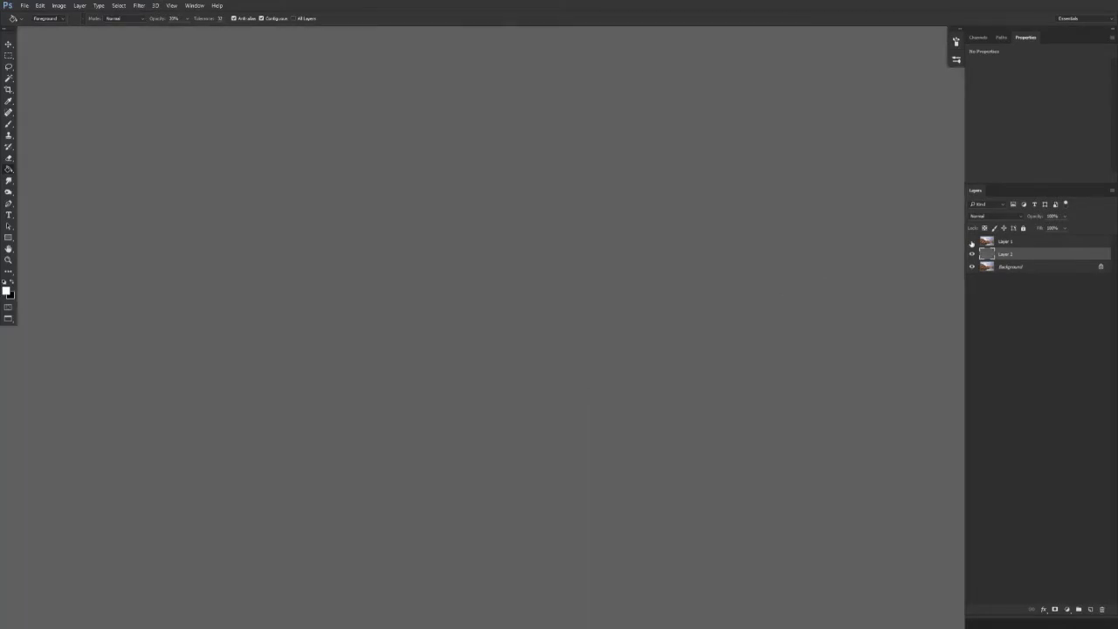
# - Merge the grey layer down into the Background and make the photo layer above it visible and active
pyautogui.hotkey('ctrl', 'e')
pyautogui.click(973, 242)
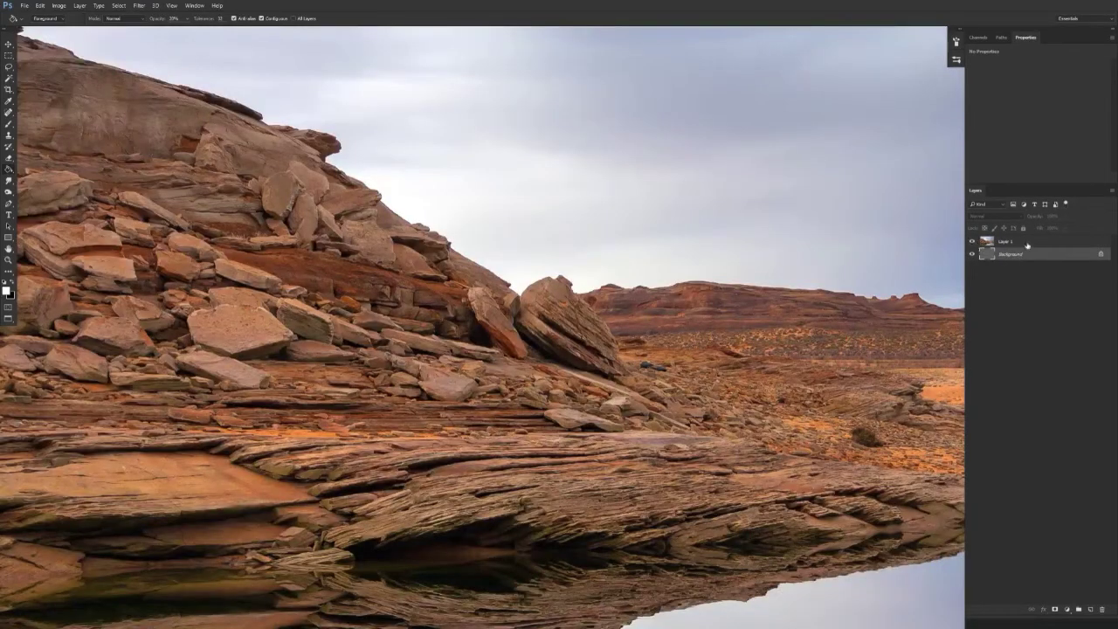
pyautogui.click(1016, 248)
# - Add a layer mask to the photo layer
pyautogui.press('v')
pyautogui.moveTo(401, 346); pyautogui.dragTo(458, 330)
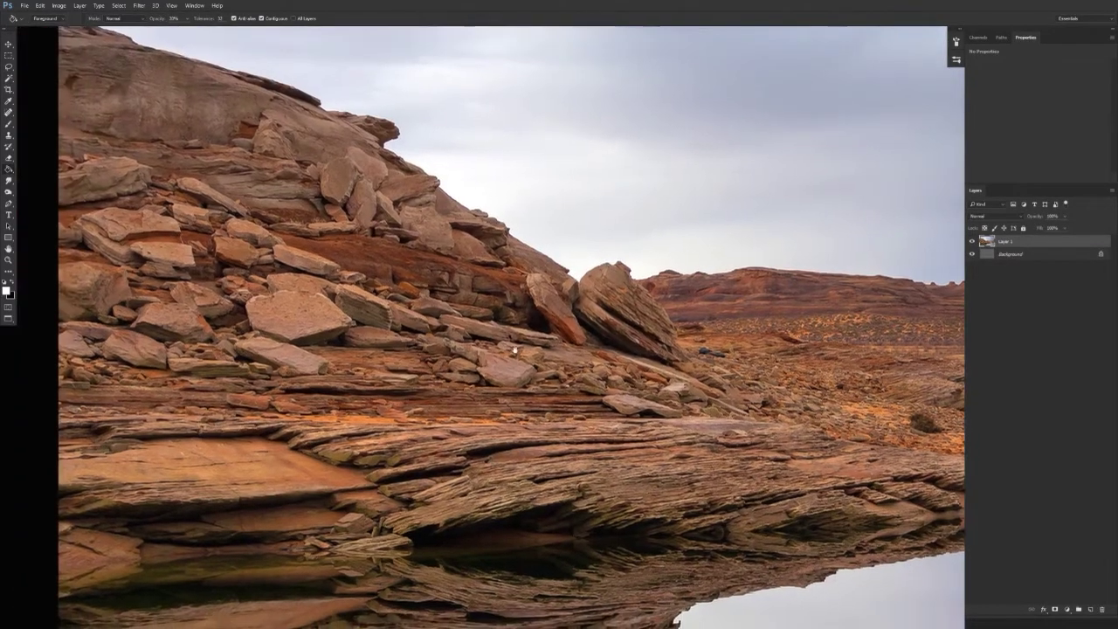
pyautogui.click(1056, 611)
pyautogui.moveTo(618, 338); pyautogui.dragTo(597, 341)
# - Set up a hard round brush with 100% hardness for painting on the mask
pyautogui.press('b')
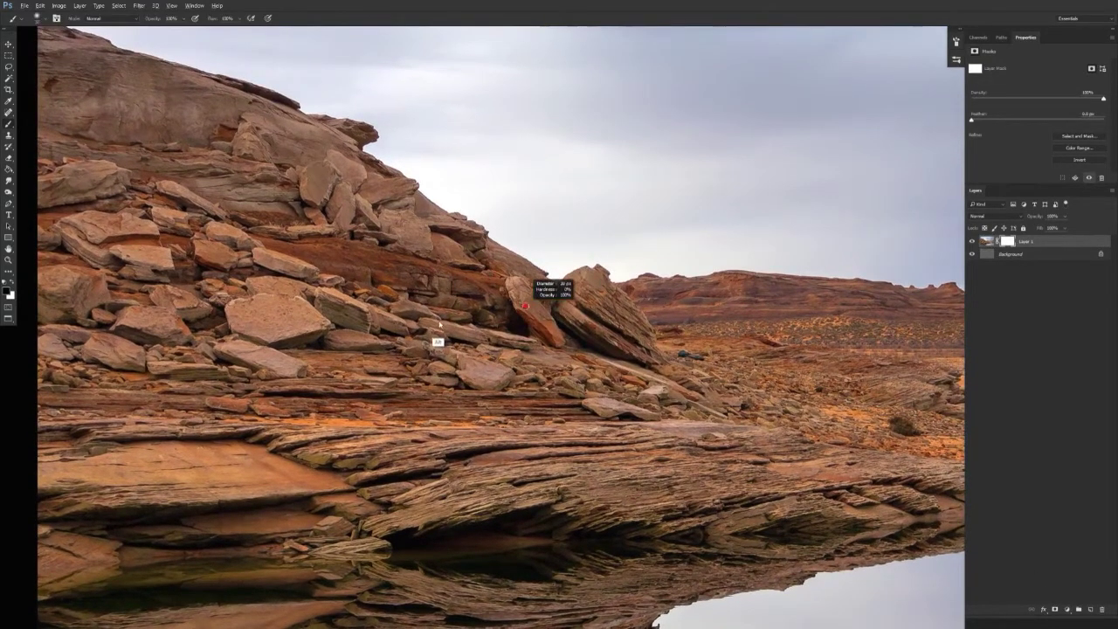
pyautogui.rightClick(636, 248)
pyautogui.doubleClick(744, 335)
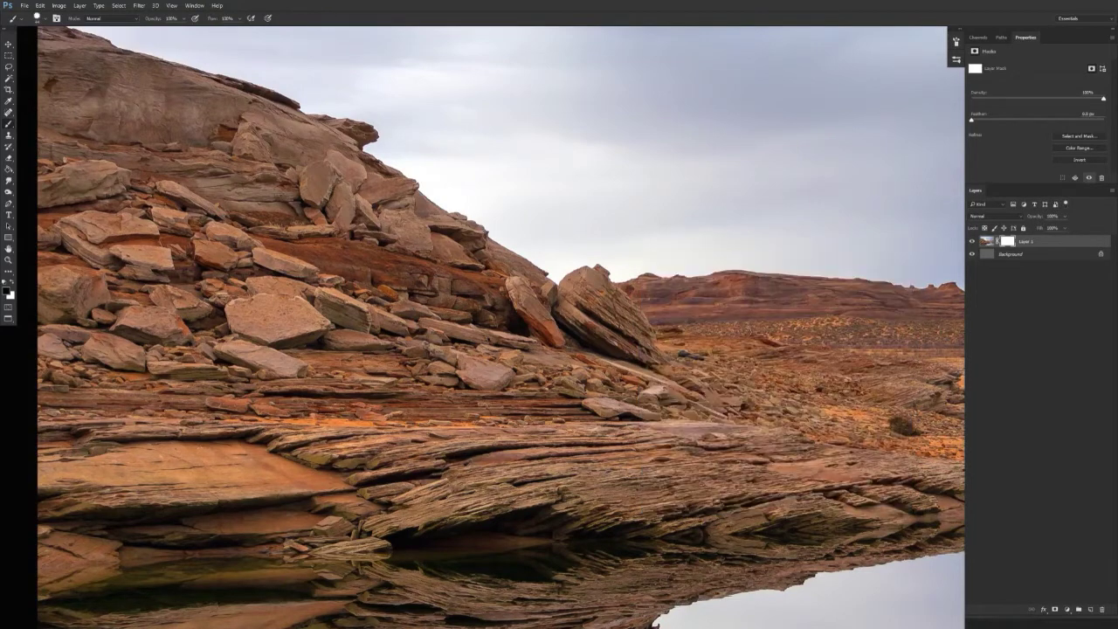
pyautogui.rightClick(687, 282)
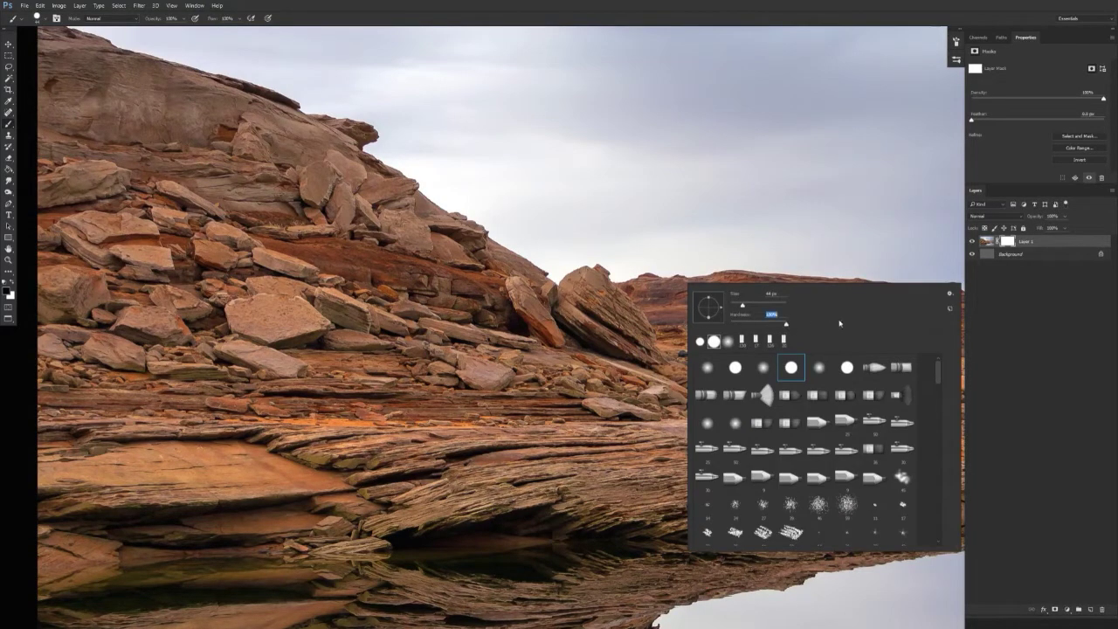
pyautogui.click(764, 237)
pyautogui.rightClick(760, 346)
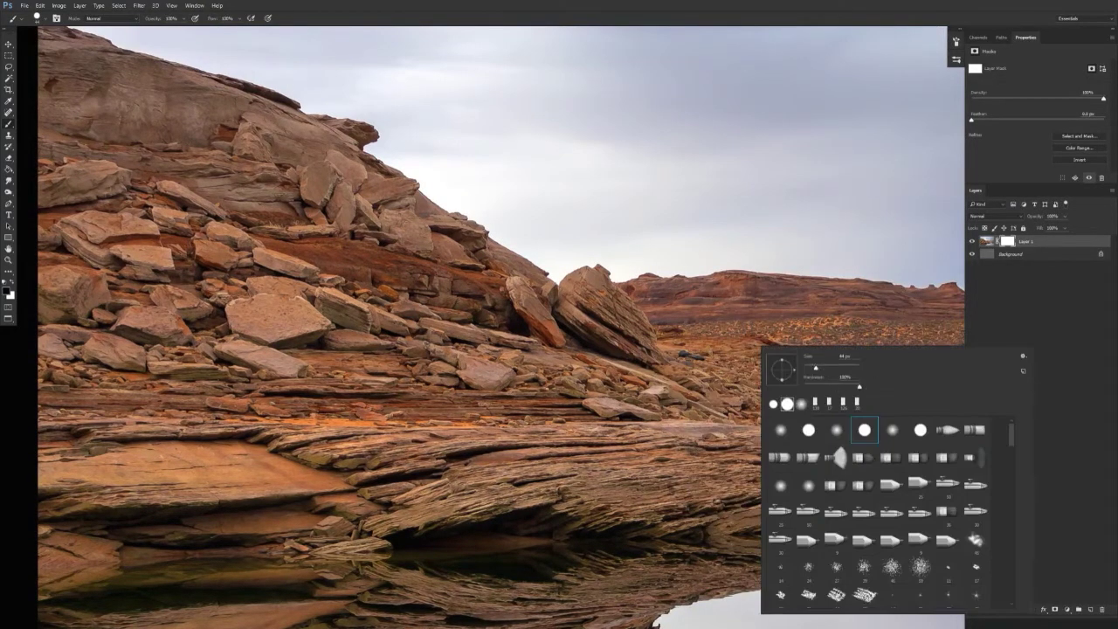
pyautogui.click(649, 227)
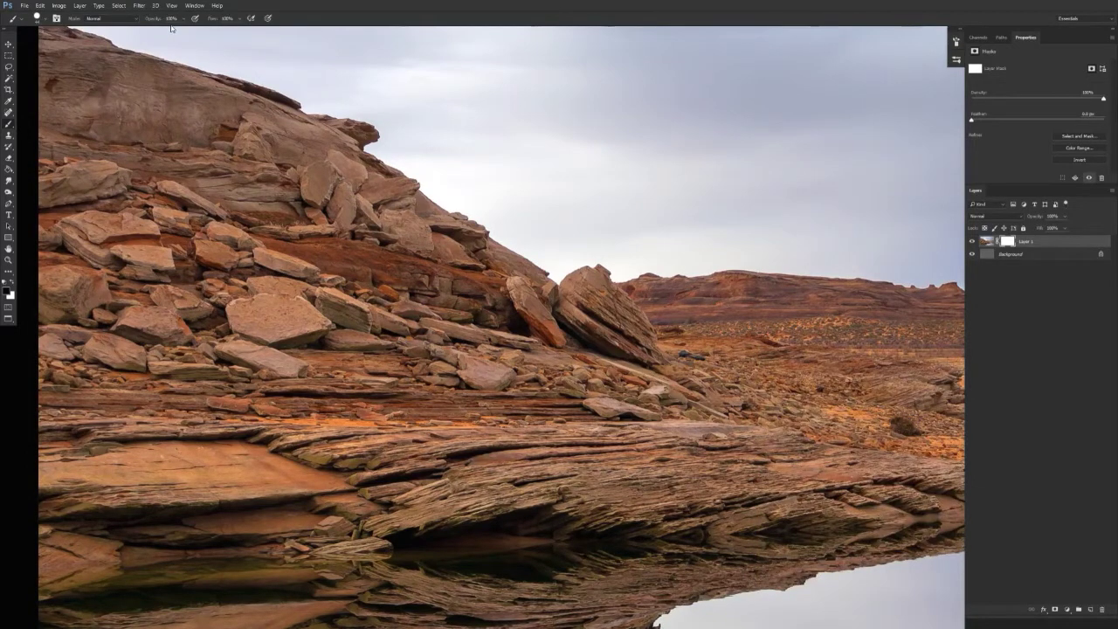
# - Paint black on the mask to hide the sky edge along the topmost part of the hill's ridge
pyautogui.moveTo(405, 394); pyautogui.dragTo(502, 469)
pyautogui.moveTo(155, 98); pyautogui.dragTo(233, 72)
pyautogui.moveTo(233, 72)
pyautogui.mouseDown()
pyautogui.moveTo(280, 146)
pyautogui.moveTo(439, 259)
pyautogui.mouseUp()
pyautogui.moveTo(438, 259); pyautogui.dragTo(406, 272)
pyautogui.scroll(2, 339, 151)
pyautogui.moveTo(250, 90)
pyautogui.mouseDown()
pyautogui.moveTo(336, 149)
pyautogui.moveTo(335, 161)
pyautogui.moveTo(371, 194)
pyautogui.moveTo(365, 216)
pyautogui.moveTo(452, 313)
pyautogui.moveTo(422, 308)
pyautogui.moveTo(447, 315)
pyautogui.moveTo(439, 339)
pyautogui.moveTo(379, 350)
pyautogui.moveTo(495, 378)
pyautogui.moveTo(422, 350)
pyautogui.moveTo(462, 338)
pyautogui.moveTo(518, 379)
pyautogui.moveTo(507, 381)
pyautogui.moveTo(803, 474)
pyautogui.moveTo(785, 491)
pyautogui.moveTo(463, 312)
pyautogui.mouseUp()
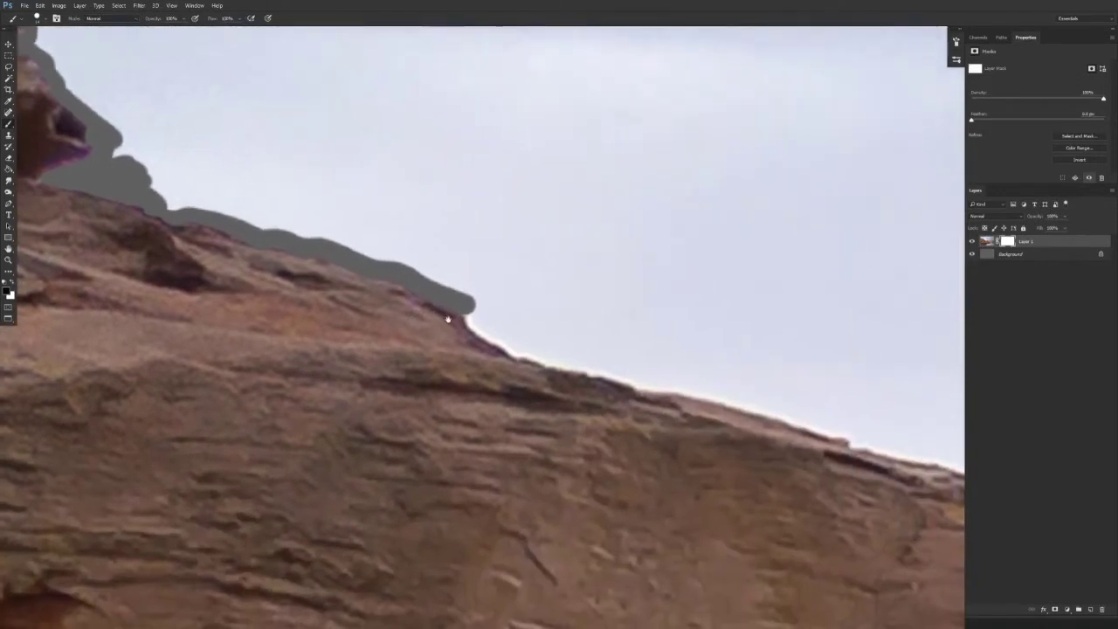
# - Try hiding a patch of the rock face with black on the mask, and restore it with white
pyautogui.moveTo(442, 334)
pyautogui.mouseDown()
pyautogui.moveTo(397, 398)
pyautogui.moveTo(476, 450)
pyautogui.mouseUp()
pyautogui.press('z')
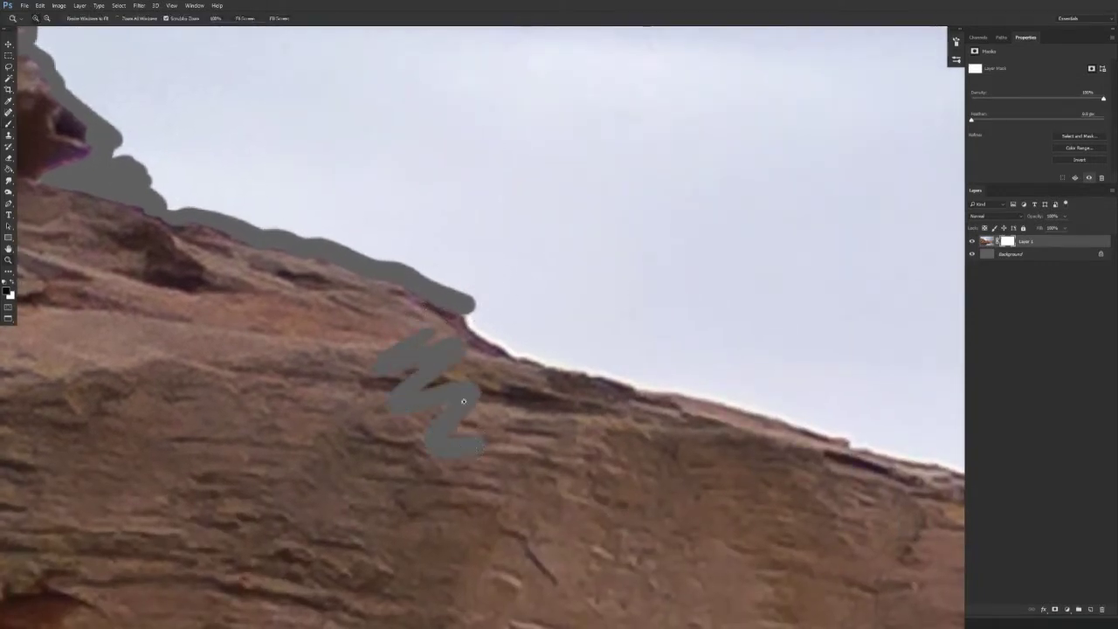
pyautogui.press('b')
pyautogui.moveTo(414, 342)
pyautogui.mouseDown()
pyautogui.moveTo(445, 344)
pyautogui.moveTo(422, 372)
pyautogui.moveTo(473, 446)
pyautogui.mouseUp()
pyautogui.moveTo(452, 448); pyautogui.dragTo(491, 469)
pyautogui.moveTo(442, 364); pyautogui.dragTo(442, 360)
pyautogui.press('x')
# - Mask out the sky edge along the upper ridge down to the long flat slab
pyautogui.moveTo(469, 317)
pyautogui.mouseDown()
pyautogui.moveTo(507, 348)
pyautogui.moveTo(578, 376)
pyautogui.mouseUp()
pyautogui.moveTo(579, 375)
pyautogui.mouseDown()
pyautogui.moveTo(235, 248)
pyautogui.moveTo(623, 349)
pyautogui.moveTo(537, 301)
pyautogui.moveTo(223, 215)
pyautogui.moveTo(426, 280)
pyautogui.moveTo(633, 325)
pyautogui.mouseUp()
pyautogui.moveTo(627, 315)
pyautogui.mouseDown()
pyautogui.moveTo(237, 228)
pyautogui.moveTo(539, 323)
pyautogui.moveTo(736, 412)
pyautogui.mouseUp()
pyautogui.moveTo(518, 345); pyautogui.dragTo(172, 203)
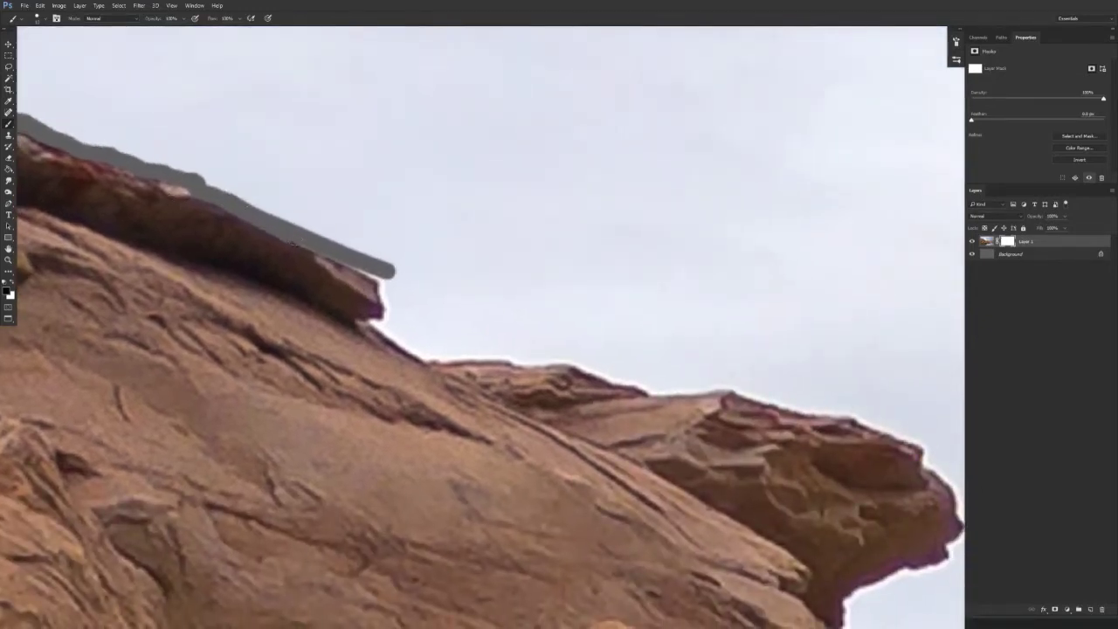
# - Mask out the sky edge around the slab's tip and overhanging ledge, and down the slope below them
pyautogui.moveTo(354, 269)
pyautogui.mouseDown()
pyautogui.moveTo(414, 295)
pyautogui.moveTo(384, 311)
pyautogui.moveTo(386, 336)
pyautogui.moveTo(436, 360)
pyautogui.moveTo(535, 360)
pyautogui.mouseUp()
pyautogui.moveTo(399, 327); pyautogui.dragTo(296, 248)
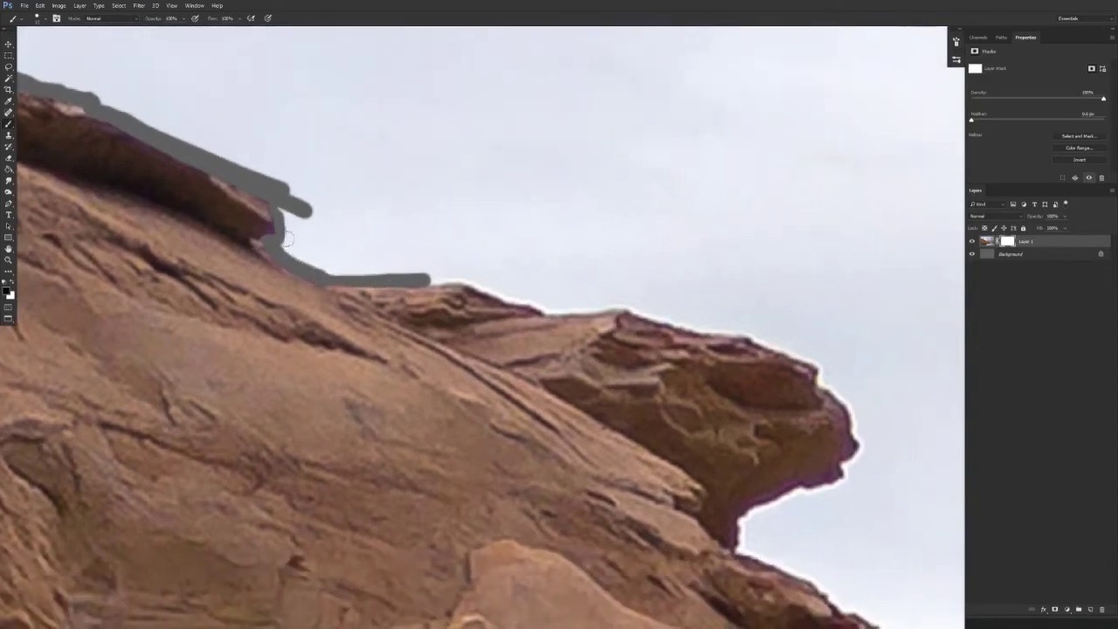
pyautogui.moveTo(432, 278)
pyautogui.mouseDown()
pyautogui.moveTo(548, 307)
pyautogui.moveTo(632, 302)
pyautogui.moveTo(683, 329)
pyautogui.moveTo(760, 337)
pyautogui.moveTo(339, 295)
pyautogui.mouseUp()
pyautogui.moveTo(398, 274)
pyautogui.mouseDown()
pyautogui.moveTo(484, 305)
pyautogui.moveTo(462, 299)
pyautogui.moveTo(460, 314)
pyautogui.moveTo(493, 343)
pyautogui.moveTo(489, 364)
pyautogui.moveTo(502, 375)
pyautogui.moveTo(486, 415)
pyautogui.moveTo(437, 423)
pyautogui.moveTo(371, 458)
pyautogui.moveTo(377, 483)
pyautogui.moveTo(373, 331)
pyautogui.moveTo(577, 443)
pyautogui.moveTo(559, 460)
pyautogui.moveTo(345, 294)
pyautogui.moveTo(378, 271)
pyautogui.moveTo(416, 284)
pyautogui.moveTo(472, 335)
pyautogui.moveTo(522, 352)
pyautogui.moveTo(550, 393)
pyautogui.moveTo(547, 427)
pyautogui.moveTo(199, 228)
pyautogui.moveTo(428, 405)
pyautogui.mouseUp()
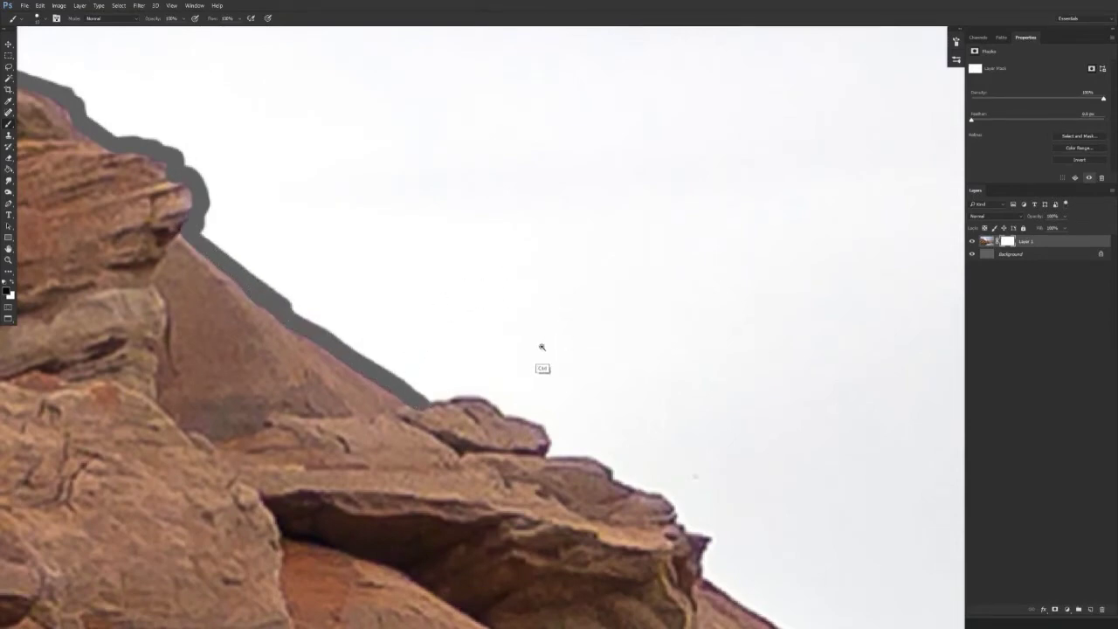
# - Examine the hillside silhouette in the whole photo and up close around the leaning boulders
pyautogui.moveTo(541, 349); pyautogui.dragTo(517, 359)
pyautogui.moveTo(634, 450); pyautogui.dragTo(588, 477)
pyautogui.hotkey('ctrl', '0')
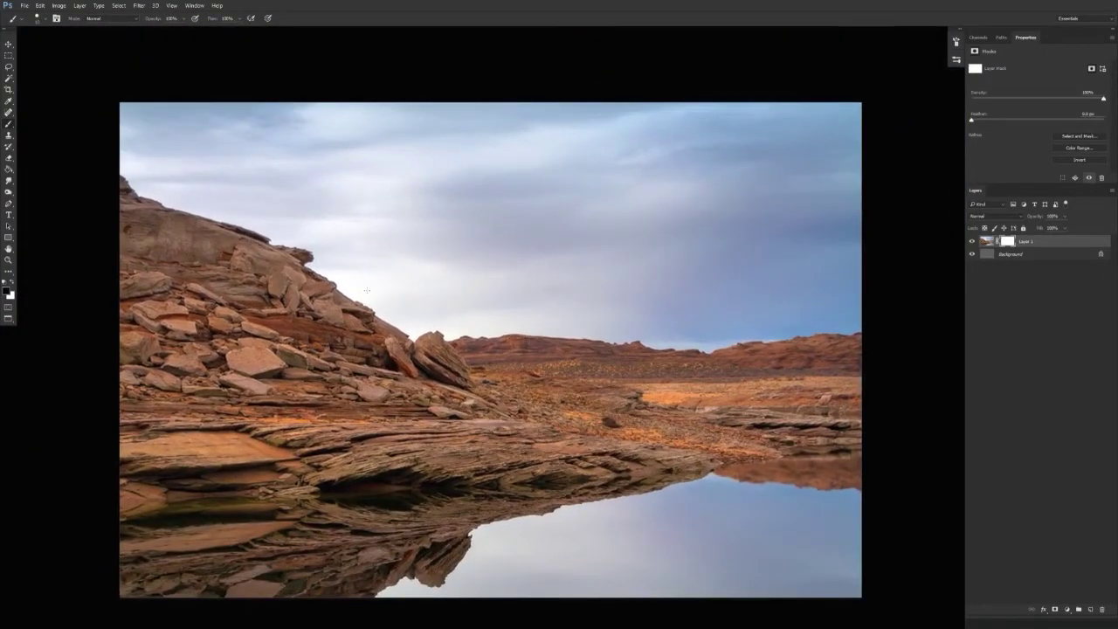
pyautogui.moveTo(471, 336)
pyautogui.mouseDown()
pyautogui.moveTo(584, 387)
pyautogui.moveTo(574, 391)
pyautogui.mouseUp()
pyautogui.moveTo(491, 286)
pyautogui.mouseDown()
pyautogui.moveTo(466, 322)
pyautogui.moveTo(390, 336)
pyautogui.moveTo(329, 370)
pyautogui.moveTo(199, 385)
pyautogui.moveTo(149, 370)
pyautogui.moveTo(130, 332)
pyautogui.moveTo(125, 278)
pyautogui.moveTo(153, 262)
pyautogui.mouseUp()
pyautogui.hotkey('ctrl', '0')
pyautogui.moveTo(128, 323); pyautogui.dragTo(142, 321)
pyautogui.moveTo(194, 316); pyautogui.dragTo(531, 321)
pyautogui.hotkey('ctrl', '-')
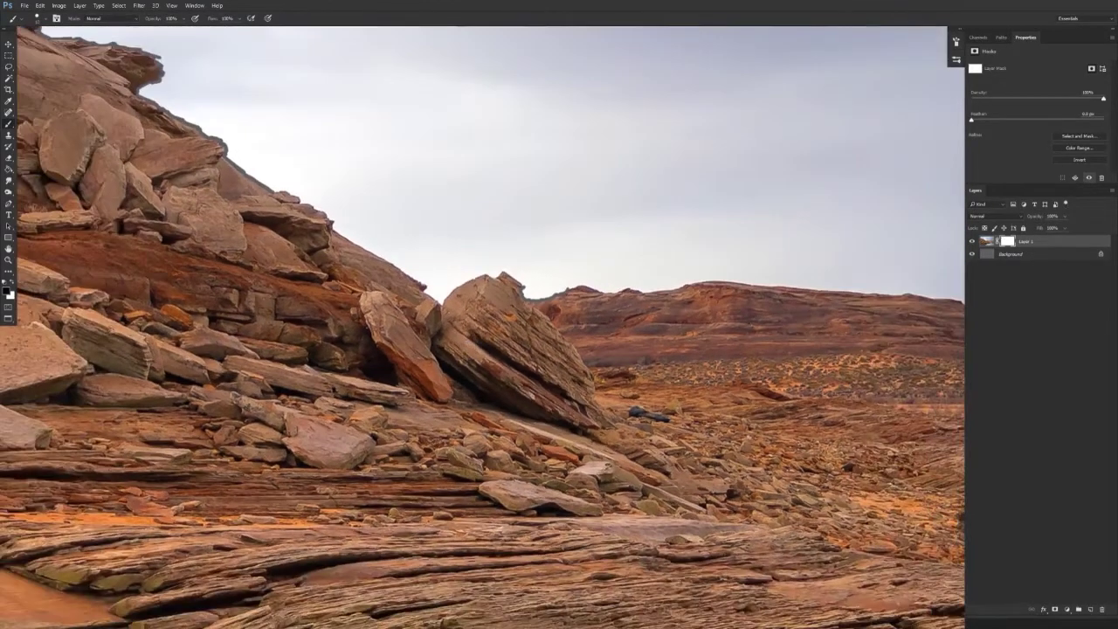
# - Mask out the smooth triangular slope behind the layered rocks, outlining its edges and filling the inside
pyautogui.moveTo(292, 291); pyautogui.dragTo(361, 366)
pyautogui.scroll(3, 282, 249)
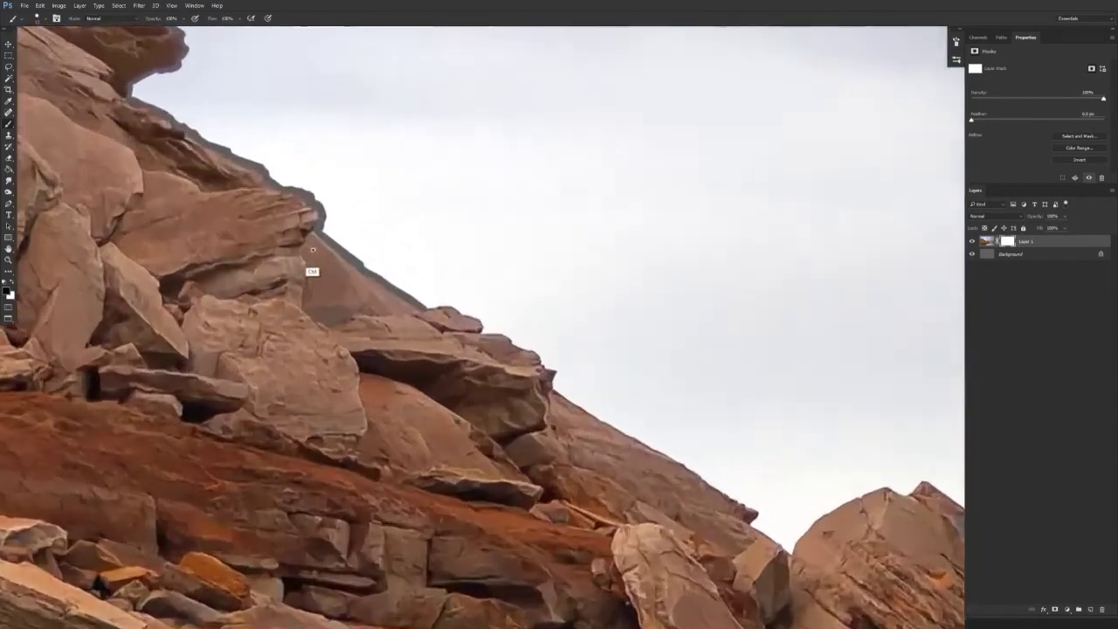
pyautogui.moveTo(339, 218)
pyautogui.mouseDown()
pyautogui.moveTo(331, 248)
pyautogui.moveTo(349, 279)
pyautogui.moveTo(340, 319)
pyautogui.mouseUp()
pyautogui.moveTo(340, 373); pyautogui.dragTo(385, 423)
pyautogui.moveTo(607, 372); pyautogui.dragTo(469, 387)
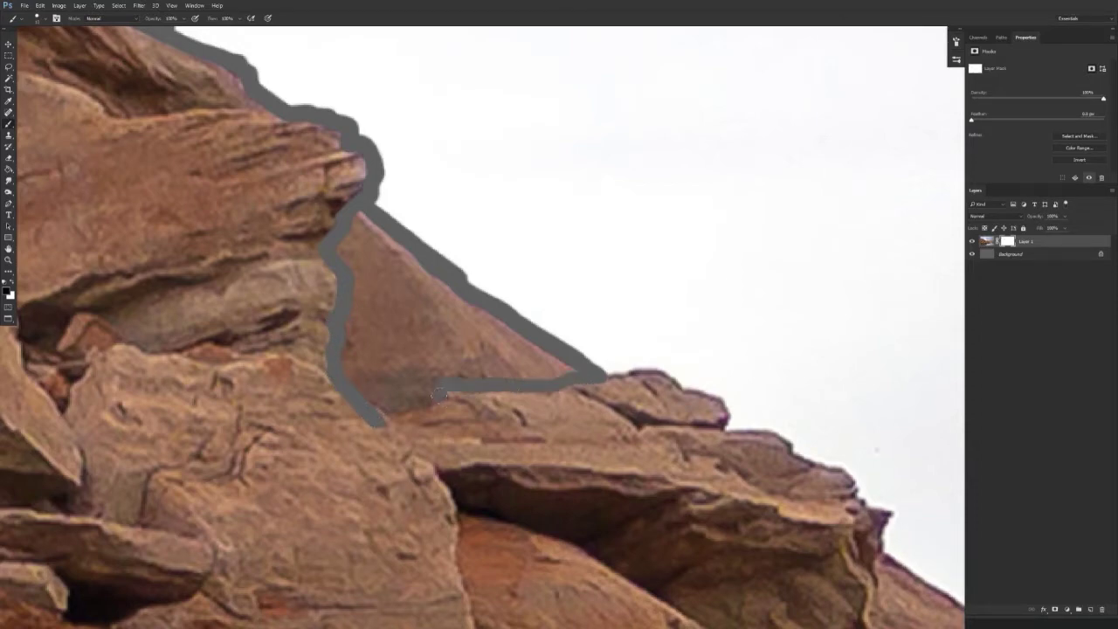
pyautogui.moveTo(350, 246); pyautogui.dragTo(371, 245)
pyautogui.moveTo(365, 215); pyautogui.dragTo(362, 302)
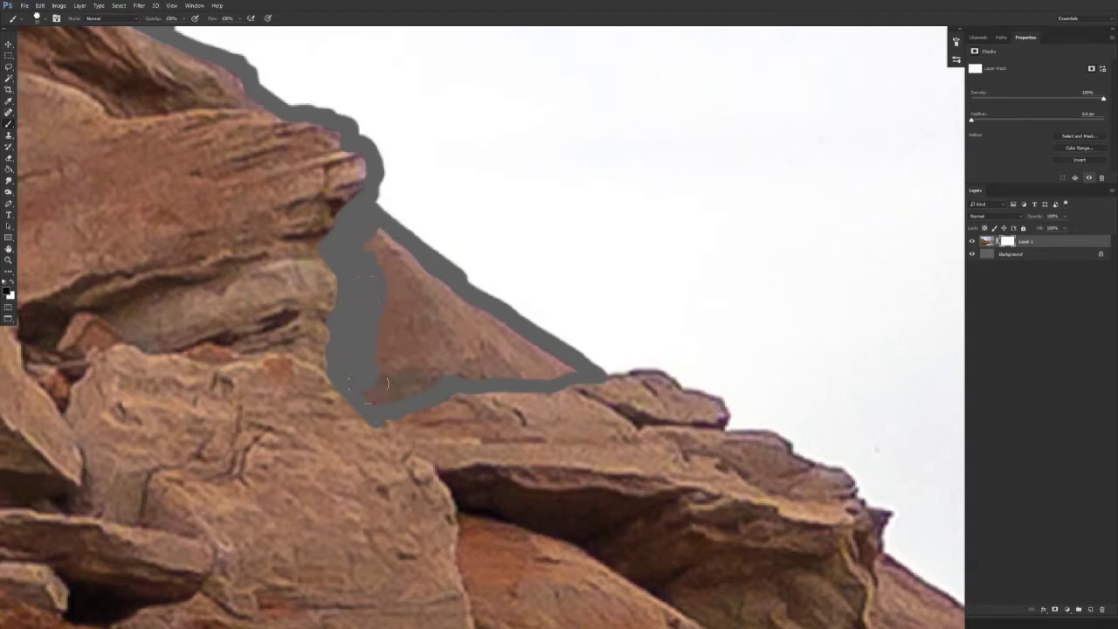
pyautogui.moveTo(365, 384)
pyautogui.mouseDown()
pyautogui.moveTo(563, 358)
pyautogui.moveTo(524, 342)
pyautogui.moveTo(398, 367)
pyautogui.mouseUp()
pyautogui.moveTo(396, 258)
pyautogui.mouseDown()
pyautogui.moveTo(405, 288)
pyautogui.moveTo(435, 320)
pyautogui.moveTo(524, 316)
pyautogui.mouseUp()
# - Paint a mask outline along the base of the long smooth slope, from the jutting ledge toward the leaning boulders
pyautogui.scroll(-3, 525, 317)
pyautogui.moveTo(528, 433); pyautogui.dragTo(381, 384)
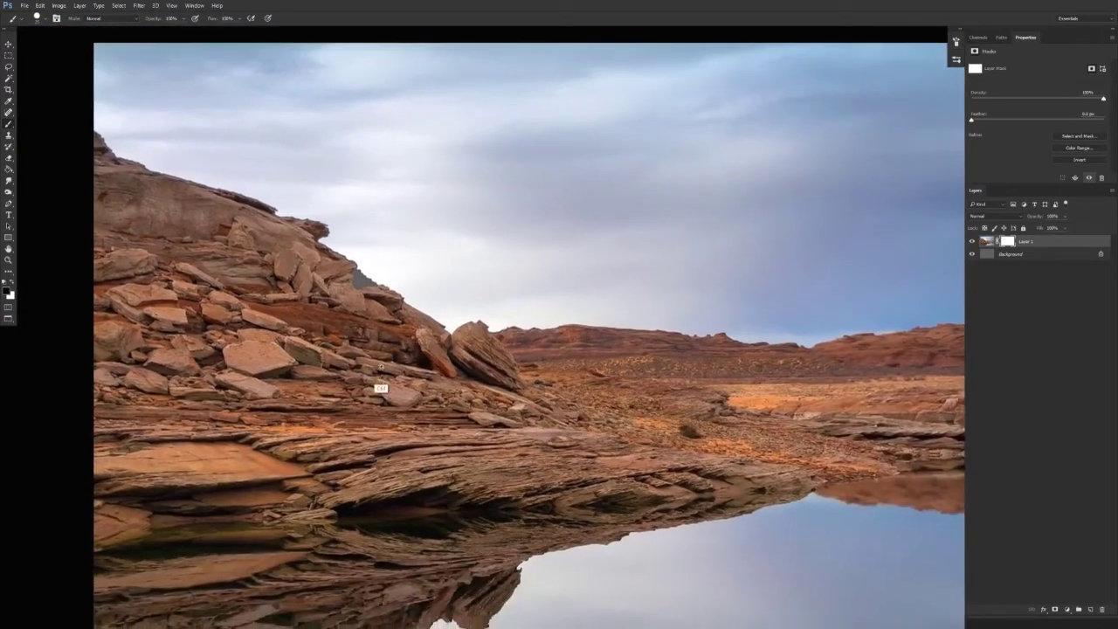
pyautogui.moveTo(428, 336)
pyautogui.mouseDown()
pyautogui.moveTo(487, 364)
pyautogui.moveTo(455, 346)
pyautogui.mouseUp()
pyautogui.scroll(3, 328, 239)
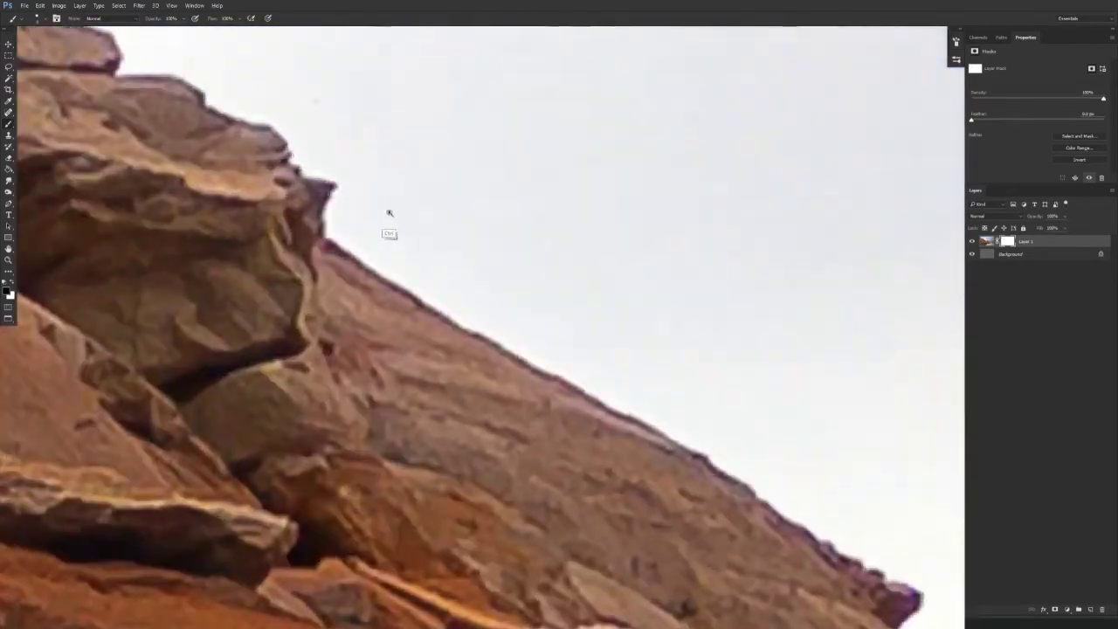
pyautogui.moveTo(344, 187)
pyautogui.mouseDown()
pyautogui.moveTo(312, 316)
pyautogui.moveTo(379, 454)
pyautogui.moveTo(409, 464)
pyautogui.moveTo(488, 429)
pyautogui.moveTo(415, 375)
pyautogui.moveTo(321, 343)
pyautogui.moveTo(370, 348)
pyautogui.moveTo(589, 492)
pyautogui.moveTo(772, 584)
pyautogui.moveTo(491, 418)
pyautogui.mouseUp()
pyautogui.moveTo(551, 380); pyautogui.dragTo(497, 427)
pyautogui.moveTo(564, 411); pyautogui.dragTo(480, 411)
pyautogui.moveTo(480, 410)
pyautogui.mouseDown()
pyautogui.moveTo(690, 518)
pyautogui.moveTo(678, 516)
pyautogui.mouseUp()
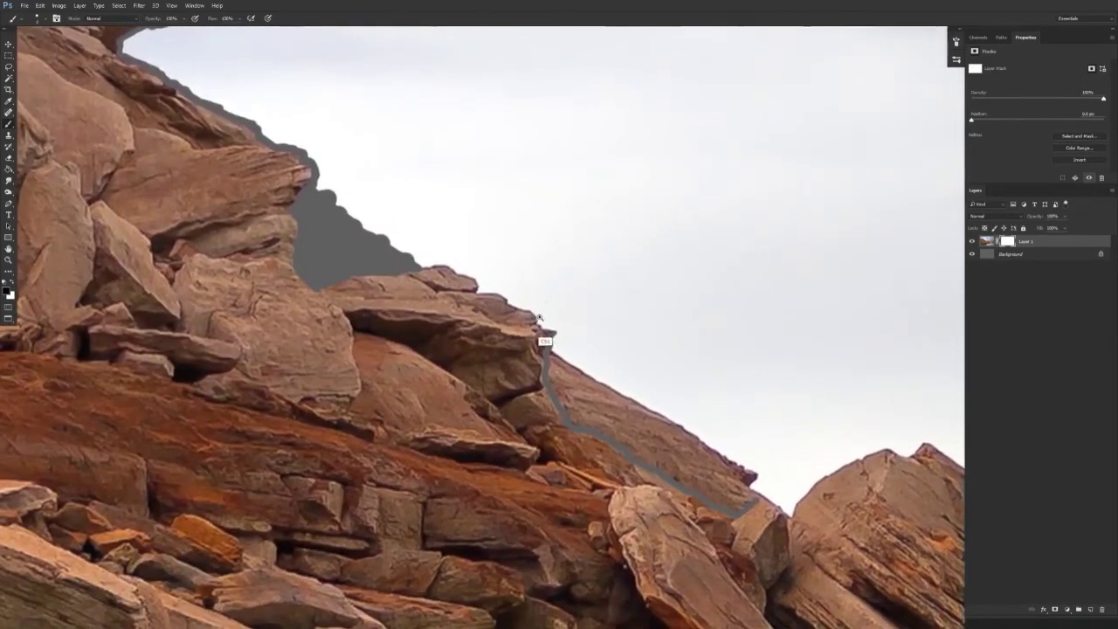
# - Extend the mask outline over the small block at the slope's foot to the gap beside the large boulder
pyautogui.moveTo(539, 318); pyautogui.dragTo(584, 325)
pyautogui.moveTo(582, 365)
pyautogui.mouseDown()
pyautogui.moveTo(535, 330)
pyautogui.moveTo(518, 295)
pyautogui.moveTo(473, 286)
pyautogui.moveTo(432, 253)
pyautogui.moveTo(381, 249)
pyautogui.moveTo(391, 235)
pyautogui.moveTo(368, 208)
pyautogui.moveTo(290, 178)
pyautogui.moveTo(214, 197)
pyautogui.mouseUp()
pyautogui.moveTo(482, 402)
pyautogui.mouseDown()
pyautogui.moveTo(452, 399)
pyautogui.moveTo(163, 223)
pyautogui.mouseUp()
pyautogui.moveTo(367, 436)
pyautogui.mouseDown()
pyautogui.moveTo(275, 259)
pyautogui.moveTo(206, 211)
pyautogui.mouseUp()
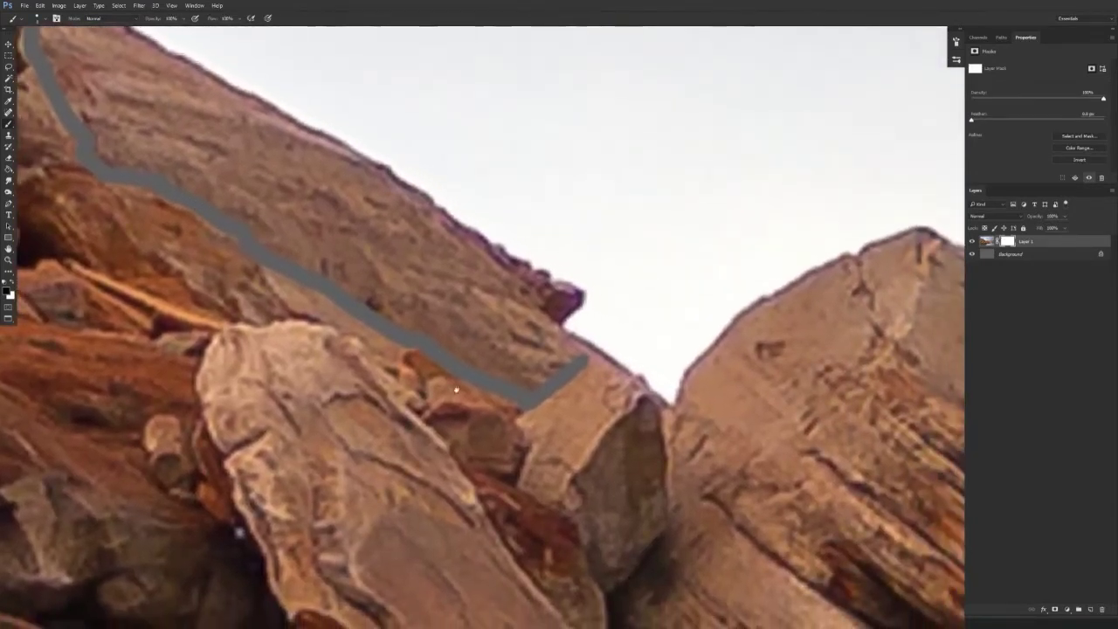
pyautogui.moveTo(482, 429); pyautogui.dragTo(294, 379)
pyautogui.moveTo(409, 299)
pyautogui.mouseDown()
pyautogui.moveTo(466, 317)
pyautogui.moveTo(492, 345)
pyautogui.moveTo(505, 302)
pyautogui.mouseUp()
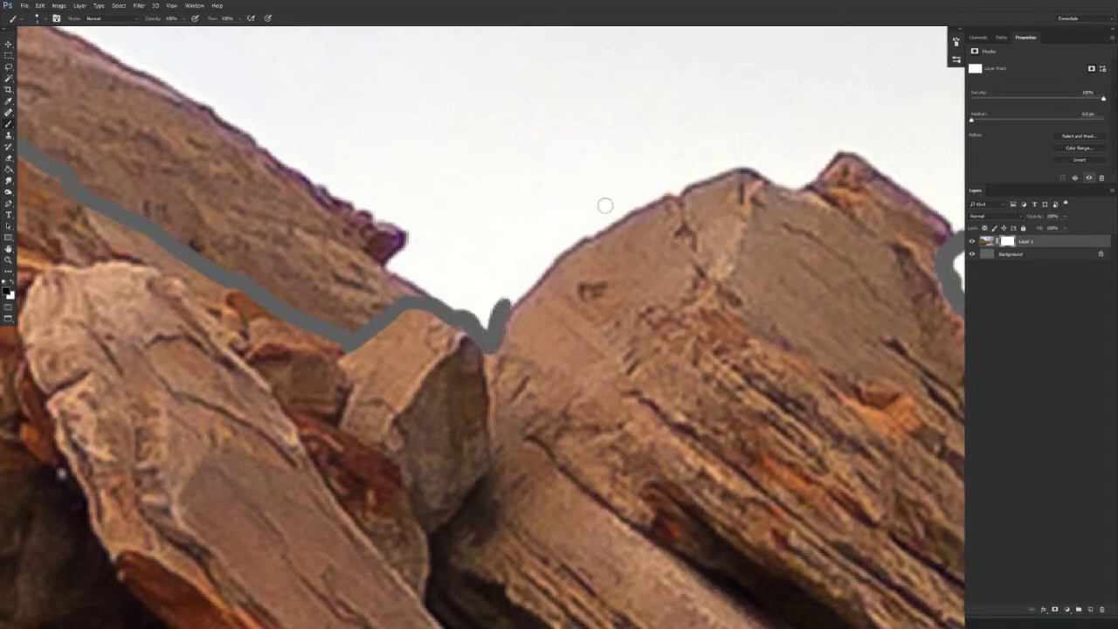
# - Extend the mask outline over the large leaning boulder's crest and down onto the start of the distant ridge
pyautogui.moveTo(586, 233)
pyautogui.mouseDown()
pyautogui.moveTo(512, 325)
pyautogui.moveTo(238, 412)
pyautogui.mouseUp()
pyautogui.moveTo(318, 333)
pyautogui.mouseDown()
pyautogui.moveTo(466, 264)
pyautogui.moveTo(533, 281)
pyautogui.moveTo(569, 244)
pyautogui.moveTo(599, 252)
pyautogui.moveTo(447, 299)
pyautogui.moveTo(205, 246)
pyautogui.moveTo(261, 199)
pyautogui.moveTo(339, 262)
pyautogui.mouseUp()
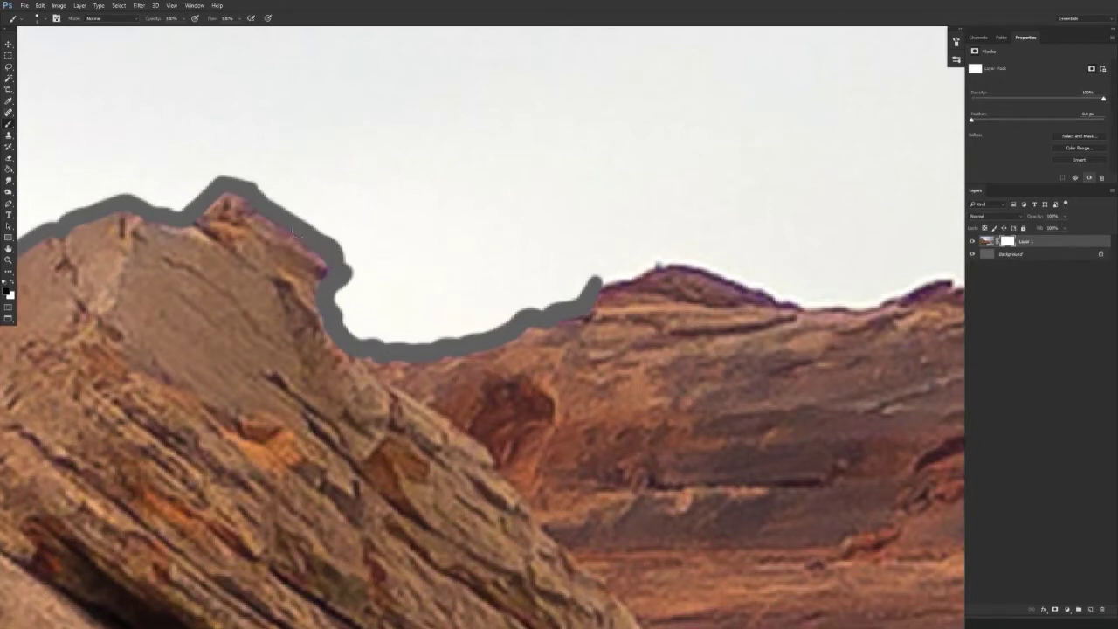
pyautogui.moveTo(373, 282); pyautogui.dragTo(241, 208)
pyautogui.moveTo(522, 297); pyautogui.dragTo(350, 372)
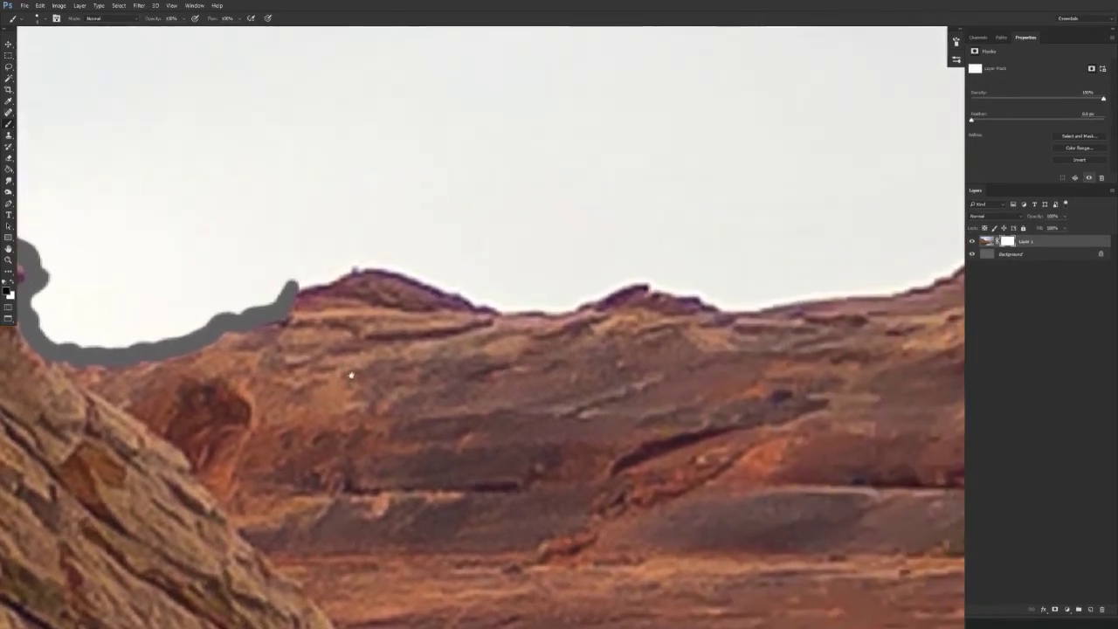
# - Paint the mask outline over the two low humps of the distant ridge and up its gentle rise
pyautogui.moveTo(363, 261); pyautogui.dragTo(296, 287)
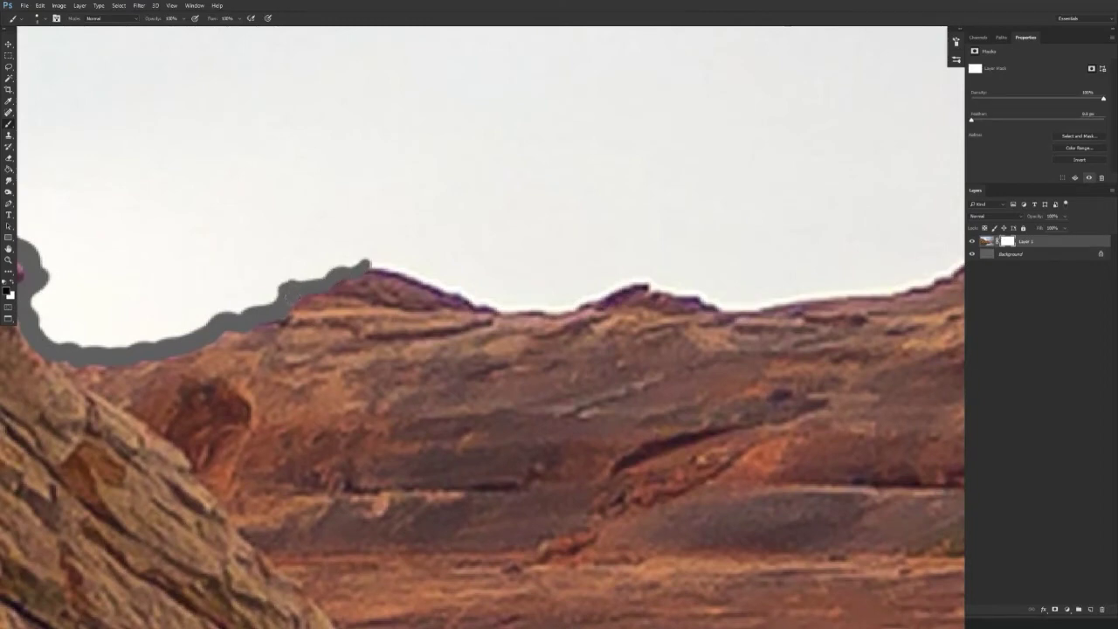
pyautogui.moveTo(366, 262)
pyautogui.mouseDown()
pyautogui.moveTo(528, 312)
pyautogui.moveTo(564, 312)
pyautogui.moveTo(645, 277)
pyautogui.moveTo(594, 304)
pyautogui.moveTo(653, 279)
pyautogui.moveTo(722, 304)
pyautogui.mouseUp()
pyautogui.hscroll(5, 723, 305)
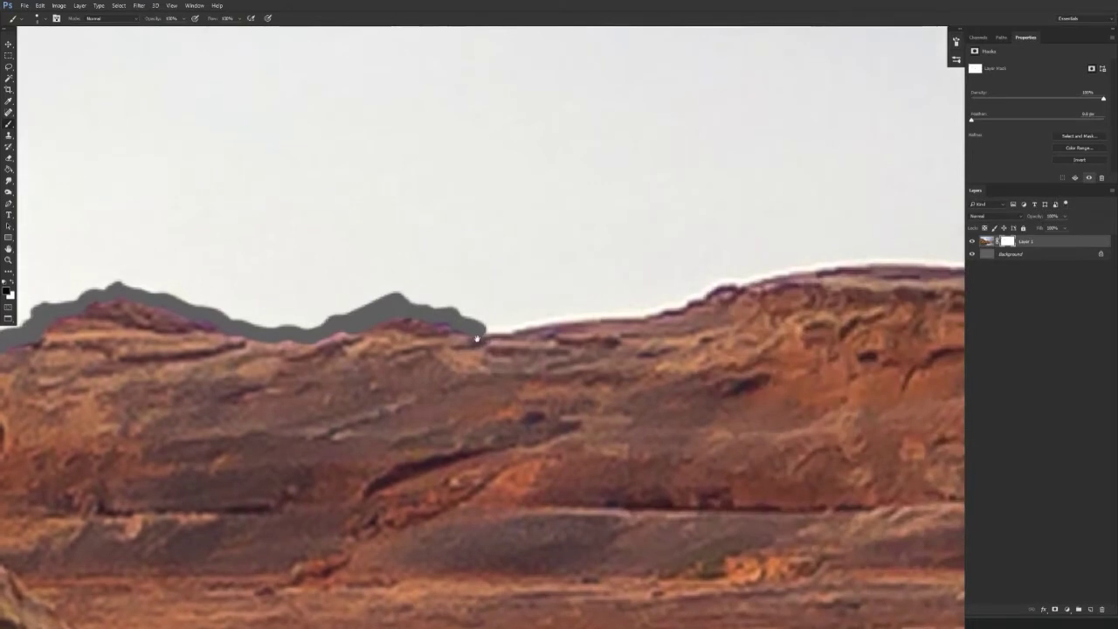
pyautogui.moveTo(690, 298); pyautogui.dragTo(481, 332)
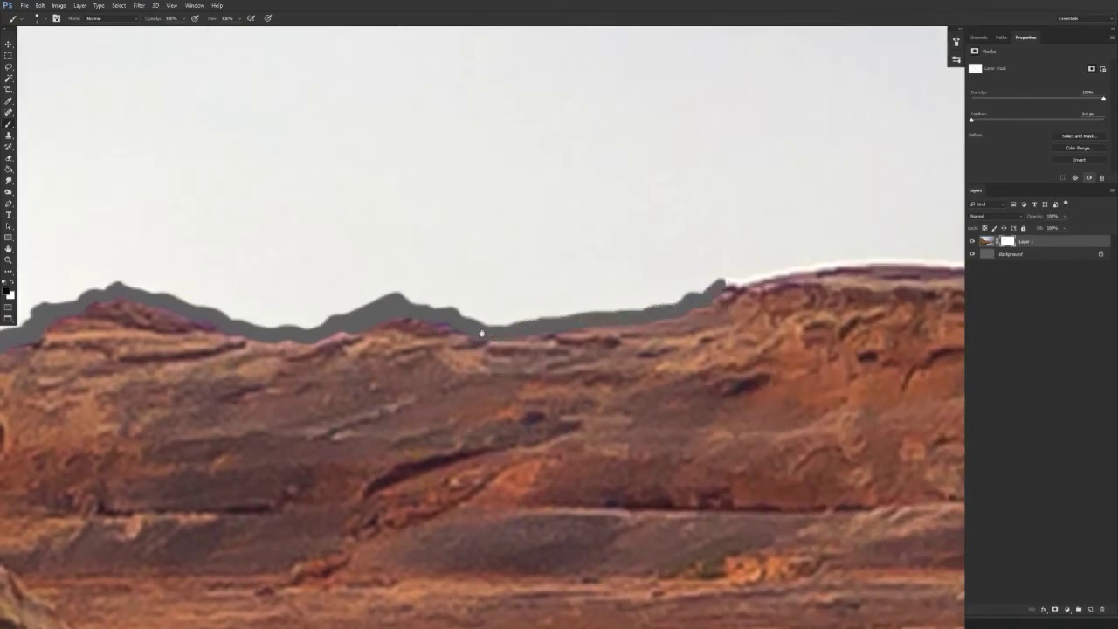
# - Continue the mask outline along the long flat crest of the distant ridge to its descending far side
pyautogui.hscroll(6, 482, 332)
pyautogui.moveTo(384, 285)
pyautogui.mouseDown()
pyautogui.moveTo(533, 262)
pyautogui.moveTo(556, 266)
pyautogui.moveTo(527, 269)
pyautogui.moveTo(546, 274)
pyautogui.moveTo(699, 269)
pyautogui.mouseUp()
pyautogui.hscroll(6, 699, 269)
pyautogui.moveTo(335, 294); pyautogui.dragTo(806, 342)
pyautogui.hscroll(6, 805, 342)
pyautogui.moveTo(380, 325)
pyautogui.mouseDown()
pyautogui.moveTo(654, 336)
pyautogui.moveTo(588, 333)
pyautogui.mouseUp()
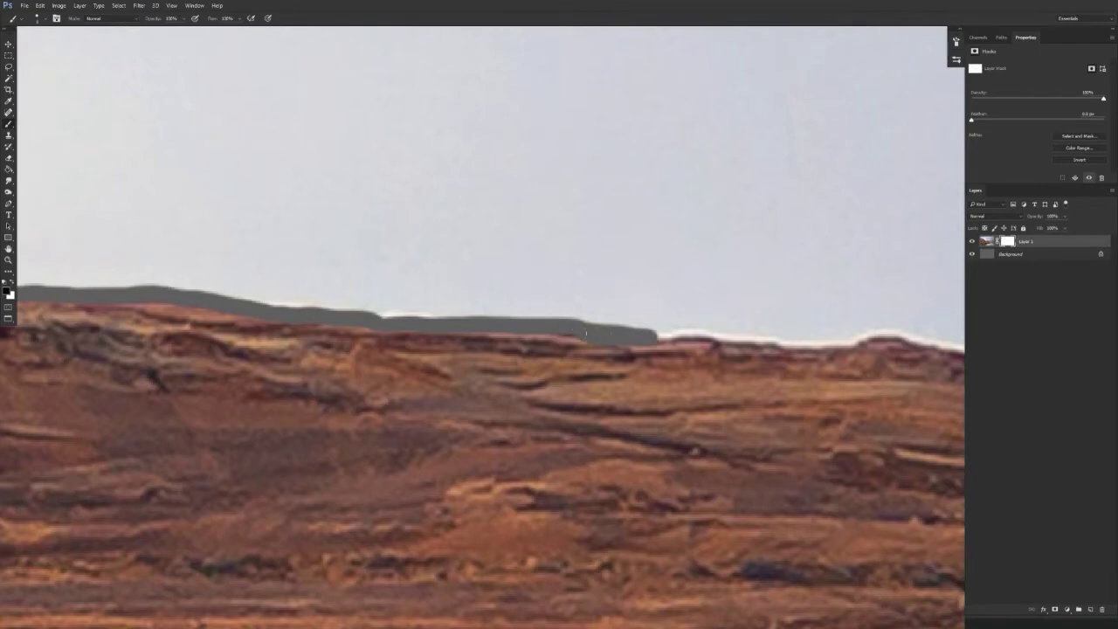
pyautogui.moveTo(670, 374)
pyautogui.mouseDown()
pyautogui.moveTo(345, 345)
pyautogui.moveTo(353, 300)
pyautogui.moveTo(493, 326)
pyautogui.moveTo(572, 300)
pyautogui.moveTo(655, 321)
pyautogui.mouseUp()
pyautogui.moveTo(659, 349)
pyautogui.mouseDown()
pyautogui.moveTo(424, 365)
pyautogui.moveTo(488, 338)
pyautogui.mouseUp()
pyautogui.moveTo(337, 271); pyautogui.dragTo(346, 315)
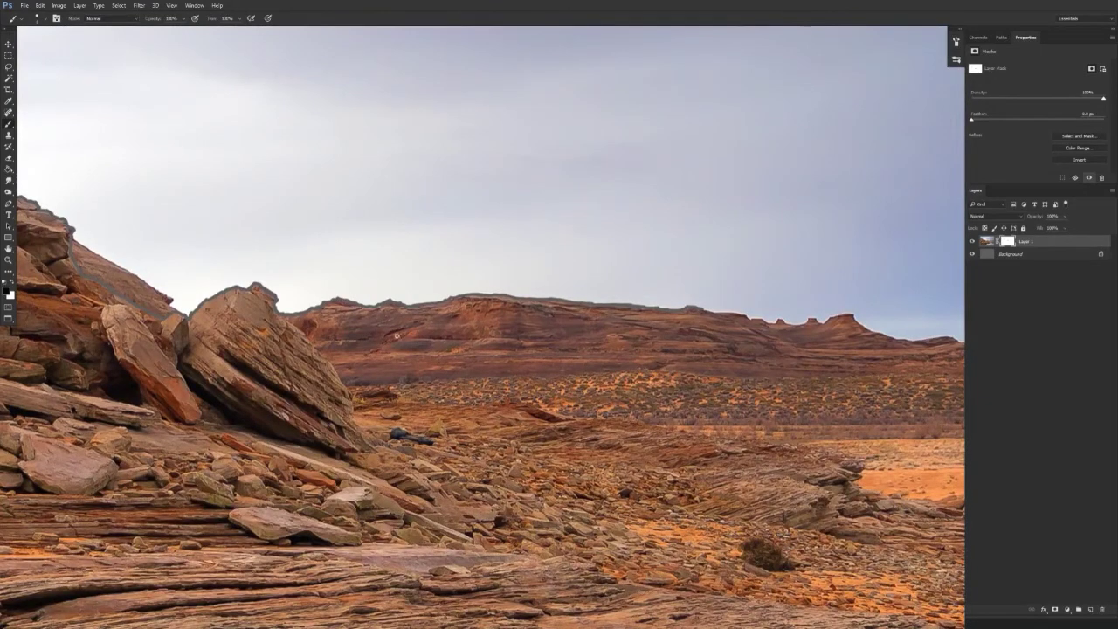
# - Outline the large leaning boulder's sloping edge against the distant ridge, from its upper notch down to its foot
pyautogui.moveTo(385, 372); pyautogui.dragTo(437, 363)
pyautogui.moveTo(126, 209); pyautogui.dragTo(335, 206)
pyautogui.moveTo(224, 180); pyautogui.dragTo(306, 237)
pyautogui.moveTo(341, 293)
pyautogui.mouseDown()
pyautogui.moveTo(416, 367)
pyautogui.moveTo(445, 420)
pyautogui.mouseUp()
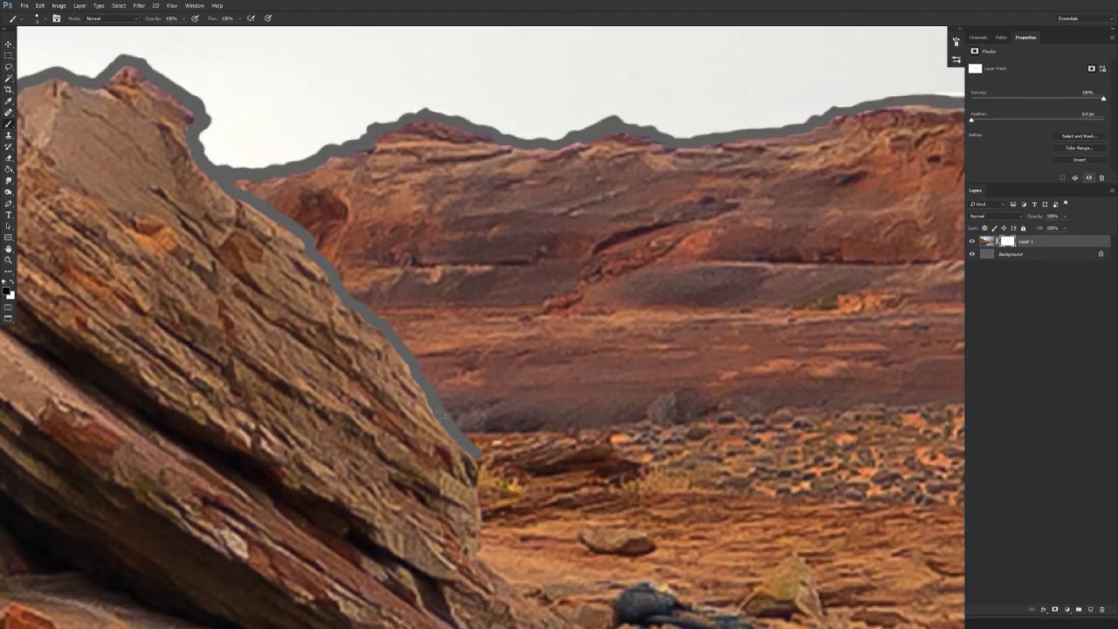
pyautogui.moveTo(475, 425); pyautogui.dragTo(357, 220)
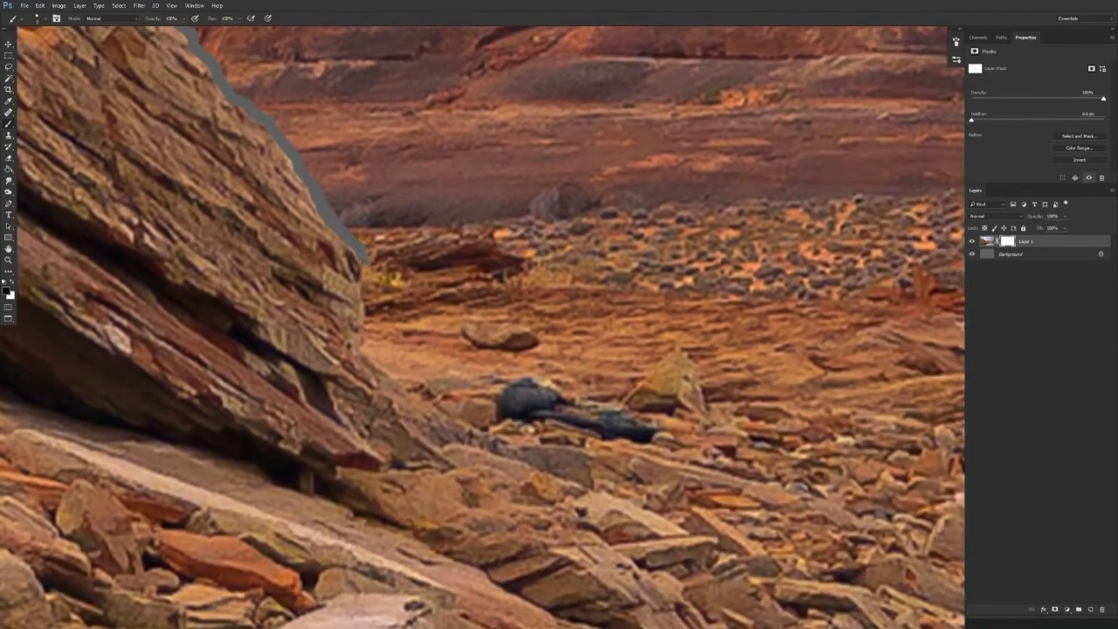
pyautogui.moveTo(367, 319)
pyautogui.mouseDown()
pyautogui.moveTo(372, 354)
pyautogui.moveTo(434, 388)
pyautogui.mouseUp()
# - Extend the boulder's mask outline from its foot down across the upper rubble slope, passing below the dark rocks
pyautogui.scroll(-10, 502, 501)
pyautogui.scroll(5, 484, 439)
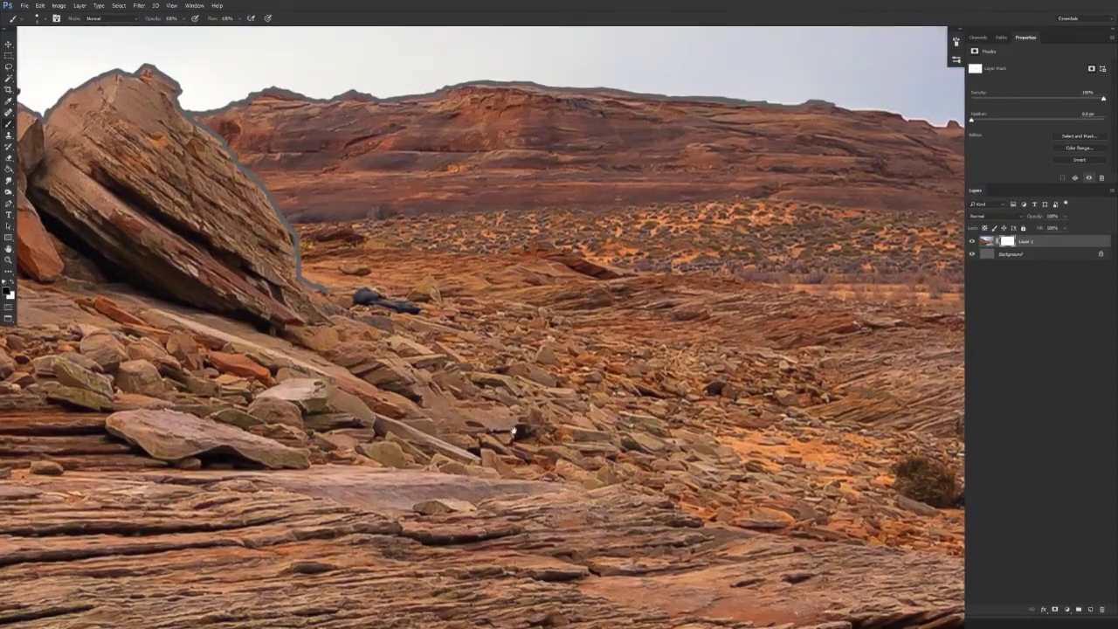
pyautogui.moveTo(513, 430); pyautogui.dragTo(435, 376)
pyautogui.scroll(3, 516, 384)
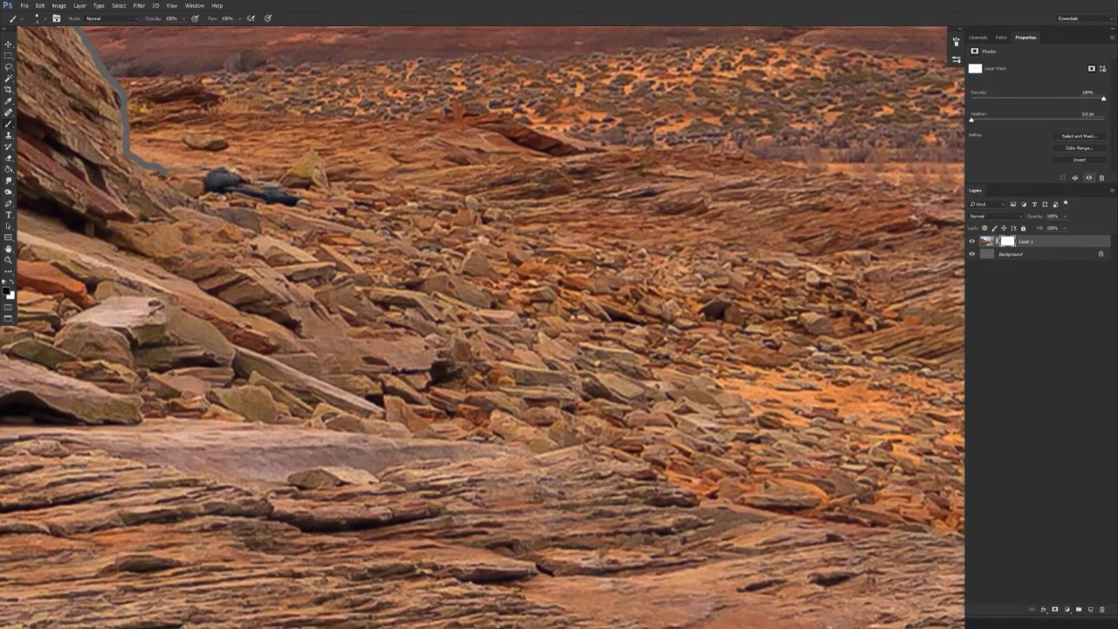
pyautogui.scroll(1, 144, 174)
pyautogui.moveTo(147, 168); pyautogui.dragTo(175, 203)
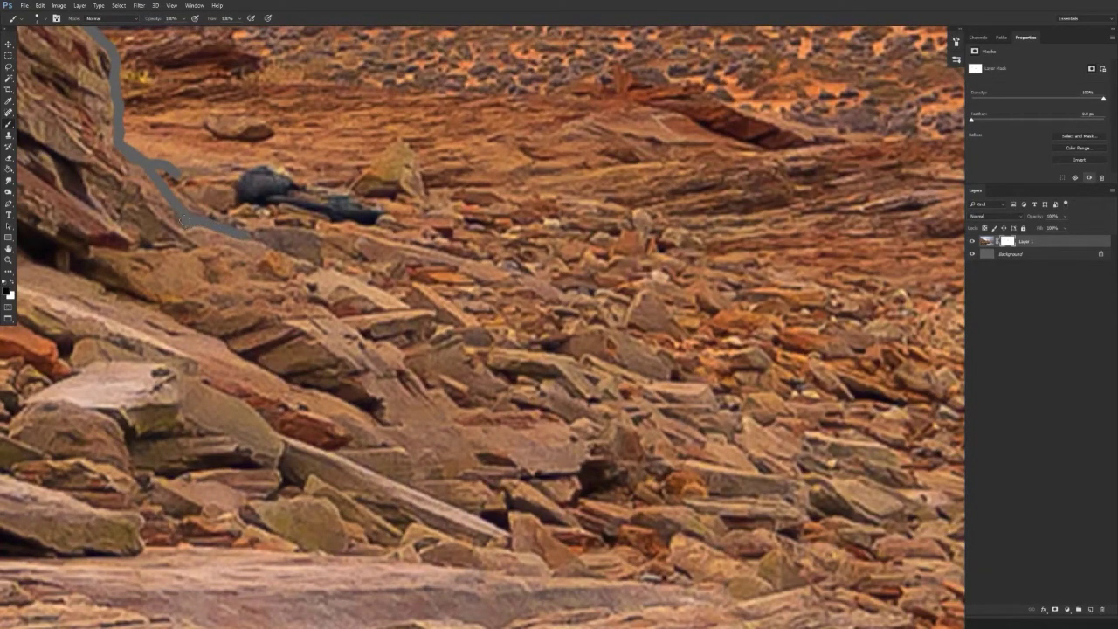
pyautogui.moveTo(276, 243); pyautogui.dragTo(415, 306)
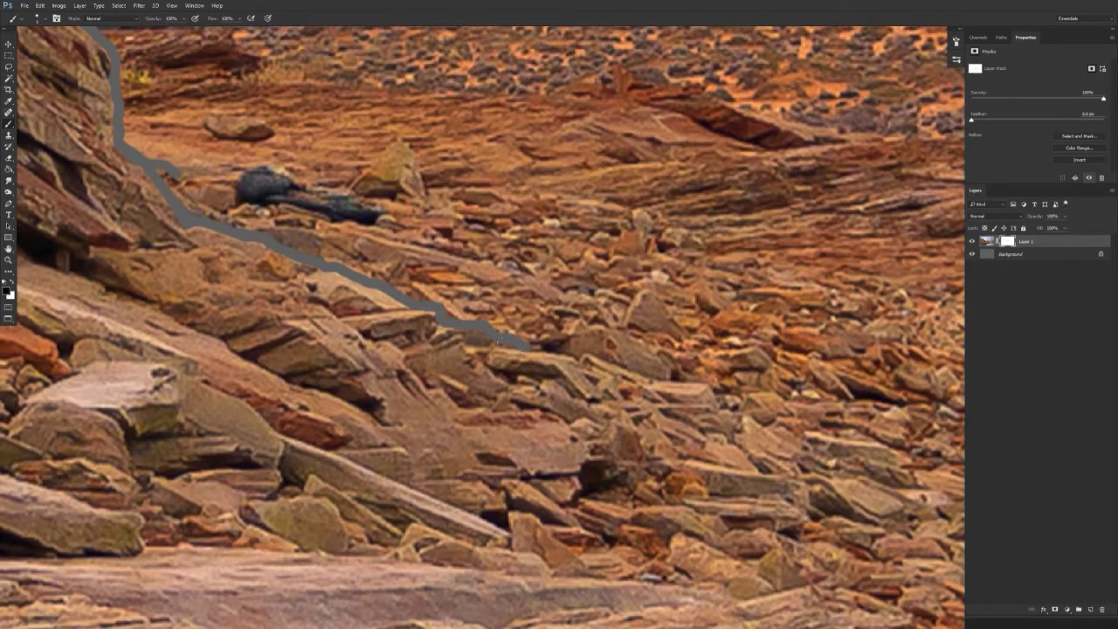
# - Carry the mask outline along the edges of the scattered slabs to the near tip of the orange sand patch
pyautogui.moveTo(535, 346)
pyautogui.mouseDown()
pyautogui.moveTo(744, 399)
pyautogui.moveTo(797, 396)
pyautogui.mouseUp()
pyautogui.moveTo(797, 397)
pyautogui.mouseDown()
pyautogui.moveTo(429, 293)
pyautogui.moveTo(489, 338)
pyautogui.moveTo(529, 342)
pyautogui.moveTo(501, 346)
pyautogui.moveTo(528, 344)
pyautogui.mouseUp()
pyautogui.press('x')
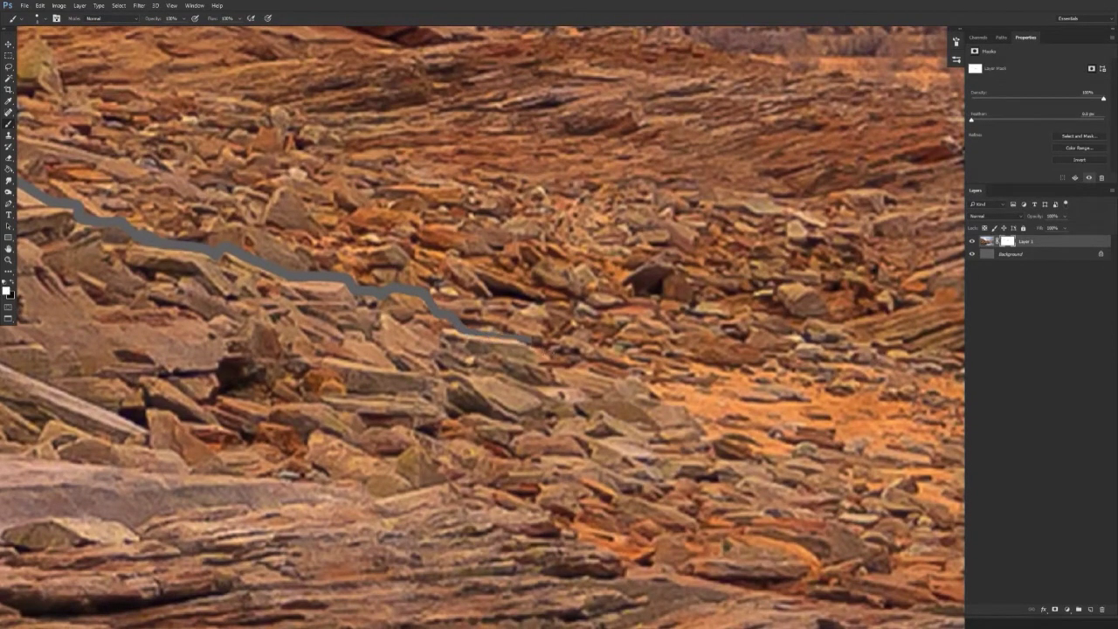
pyautogui.moveTo(530, 340); pyautogui.dragTo(671, 392)
pyautogui.moveTo(655, 404); pyautogui.dragTo(487, 328)
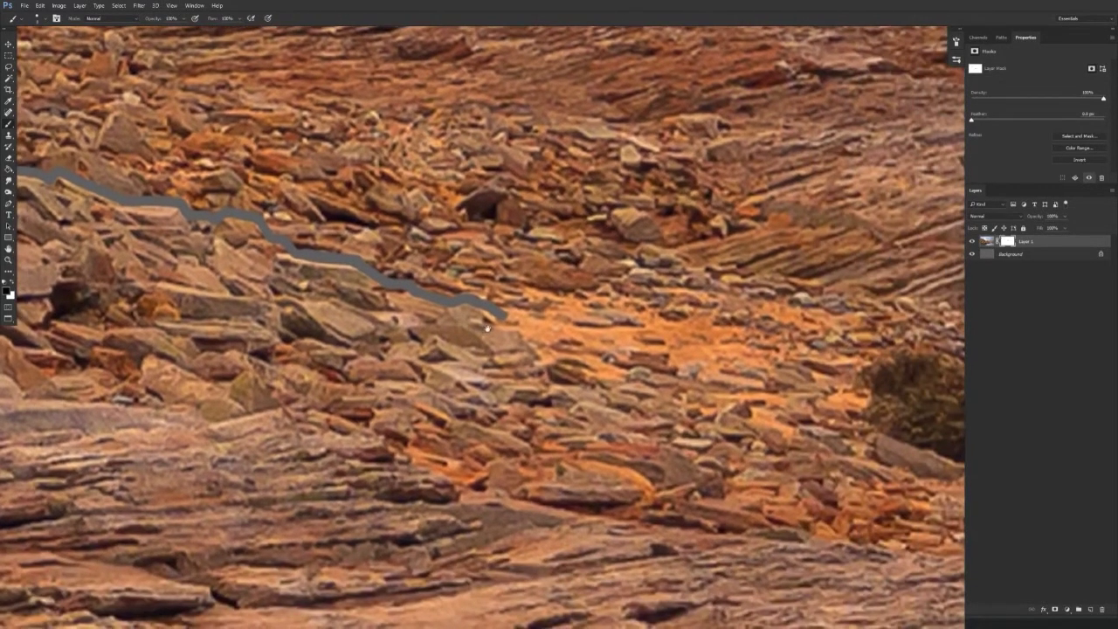
# - Continue the mask outline through the loose stones below the orange sand patch and beneath the dark bush
pyautogui.moveTo(516, 354); pyautogui.dragTo(303, 344)
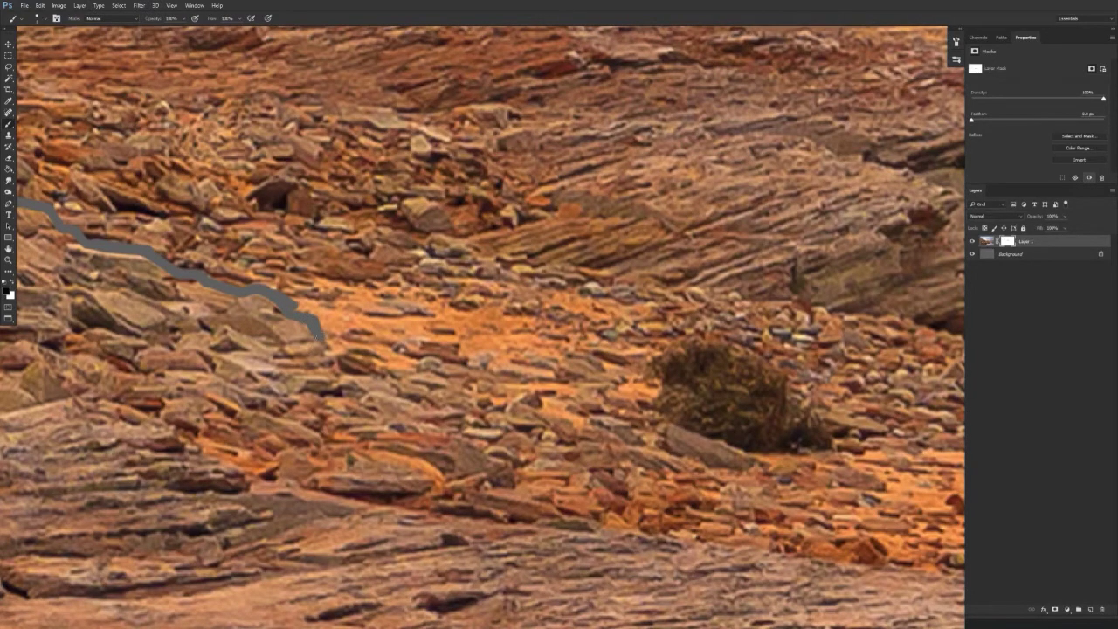
pyautogui.moveTo(328, 346); pyautogui.dragTo(358, 350)
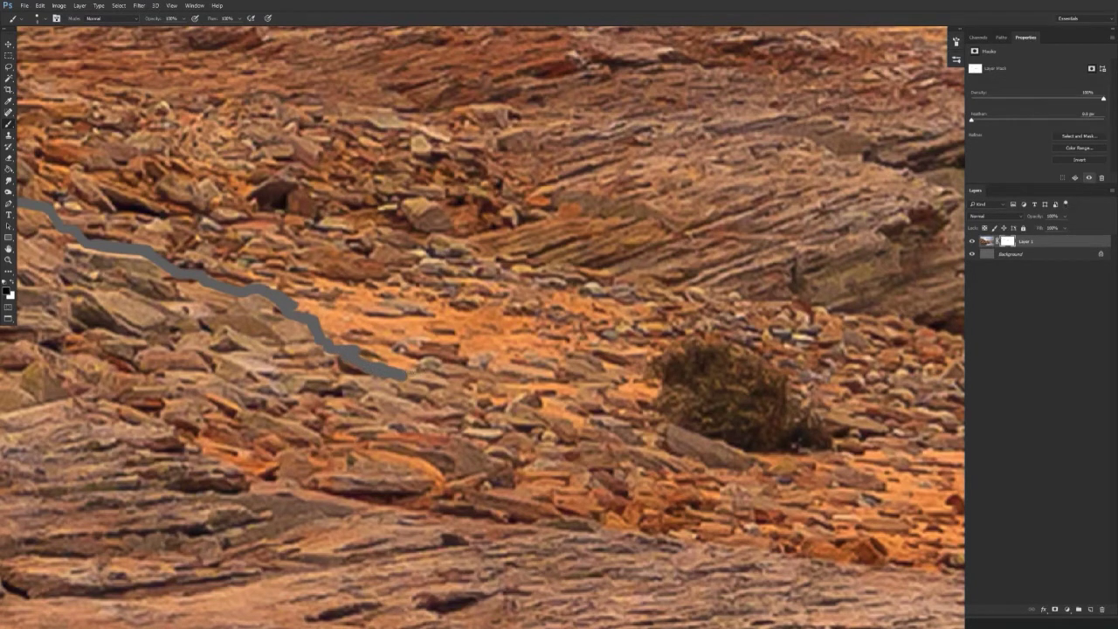
pyautogui.moveTo(471, 381)
pyautogui.mouseDown()
pyautogui.moveTo(616, 380)
pyautogui.moveTo(487, 382)
pyautogui.mouseUp()
pyautogui.moveTo(566, 405); pyautogui.dragTo(400, 369)
pyautogui.moveTo(479, 367); pyautogui.dragTo(523, 381)
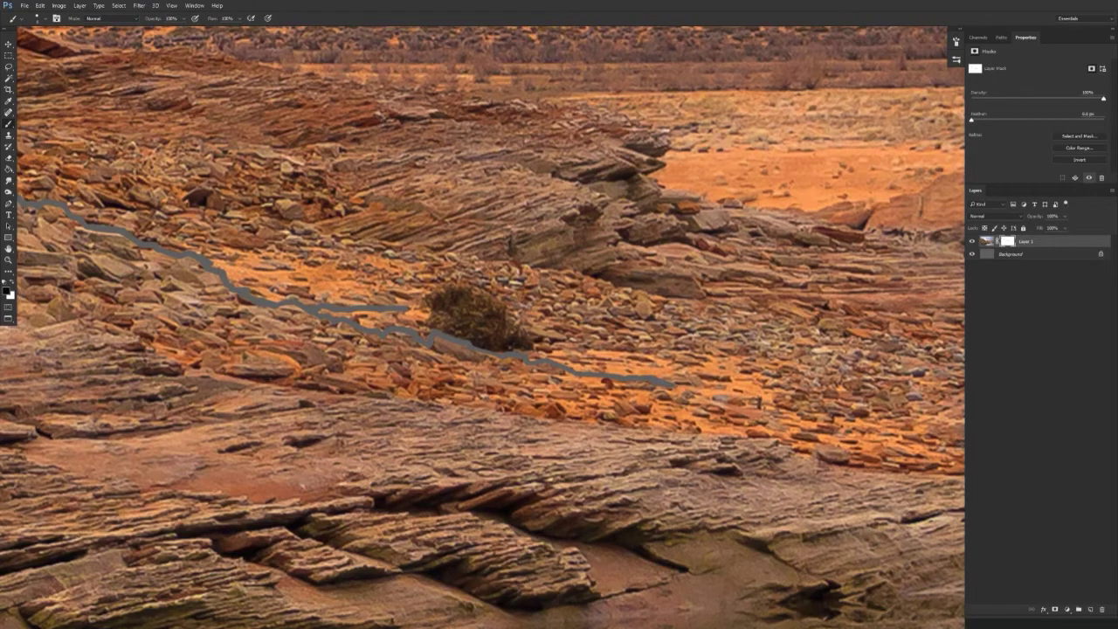
# - Extend the mask outline from the bush toward the shoreline and finish it with a straight line to the photo's edge
pyautogui.moveTo(796, 403); pyautogui.dragTo(819, 410)
pyautogui.moveTo(819, 431)
pyautogui.mouseDown()
pyautogui.moveTo(735, 433)
pyautogui.moveTo(455, 384)
pyautogui.mouseUp()
pyautogui.moveTo(542, 357); pyautogui.dragTo(572, 373)
pyautogui.moveTo(506, 367); pyautogui.dragTo(86, 237)
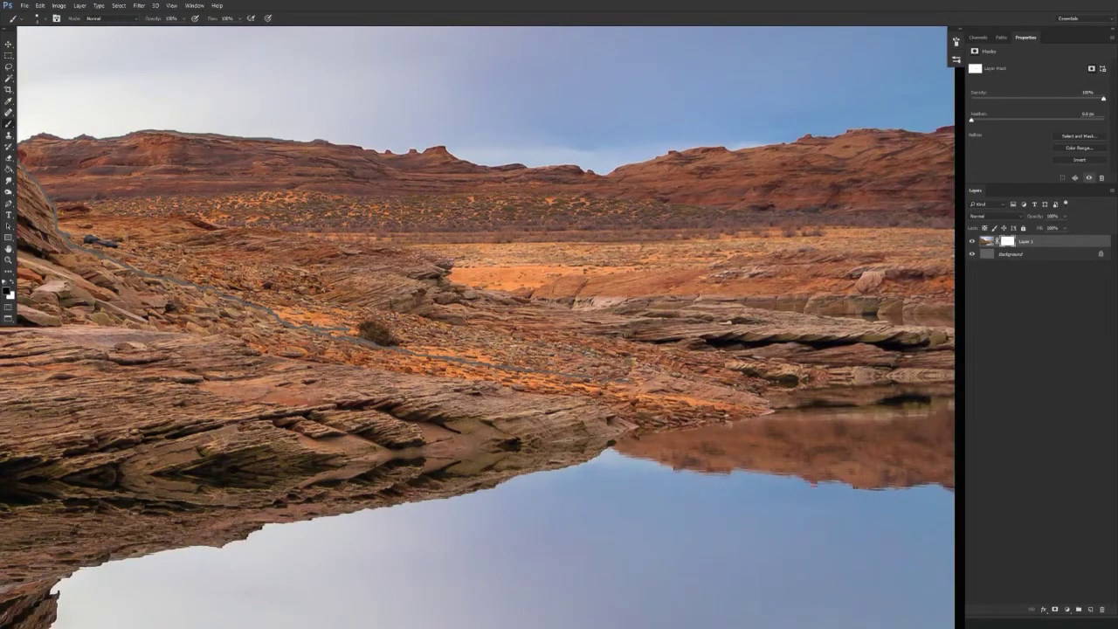
pyautogui.hscroll(5, 512, 400)
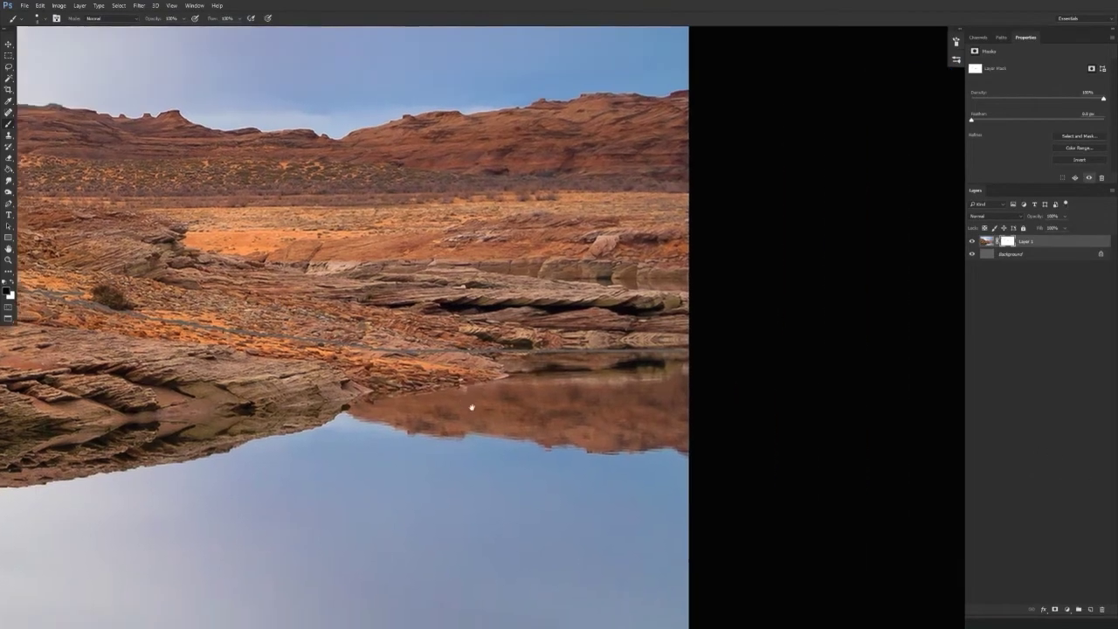
pyautogui.moveTo(487, 402)
pyautogui.mouseDown()
pyautogui.moveTo(412, 429)
pyautogui.moveTo(733, 421)
pyautogui.moveTo(597, 420)
pyautogui.mouseUp()
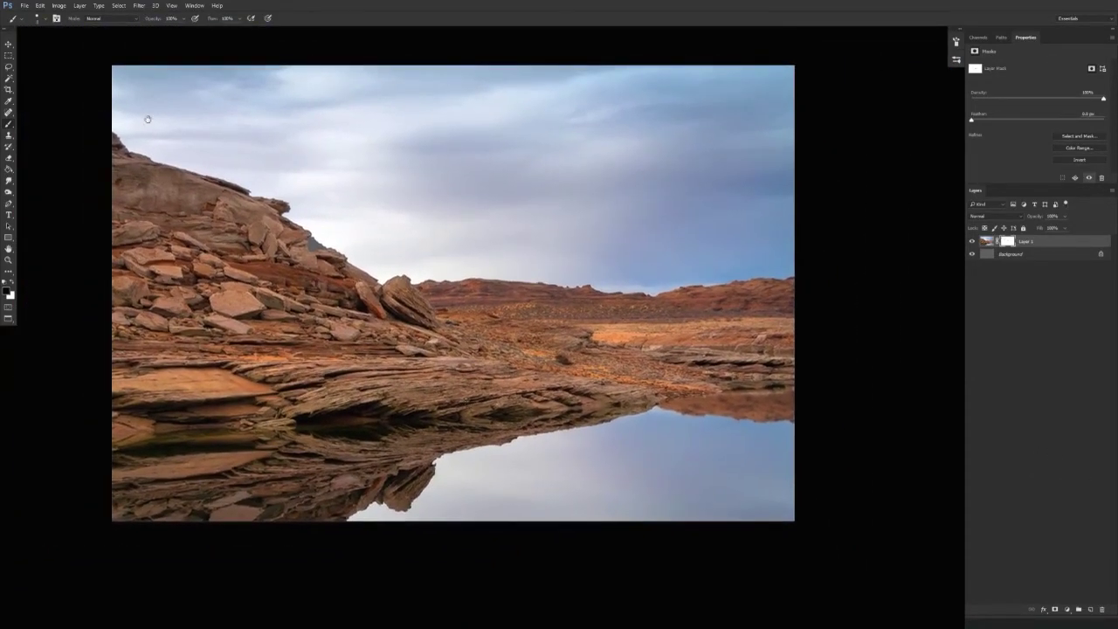
# - Inspect the painted outline along the hillside and display Layer 1's mask on its own
pyautogui.moveTo(127, 149); pyautogui.dragTo(277, 156)
pyautogui.moveTo(679, 371); pyautogui.dragTo(381, 209)
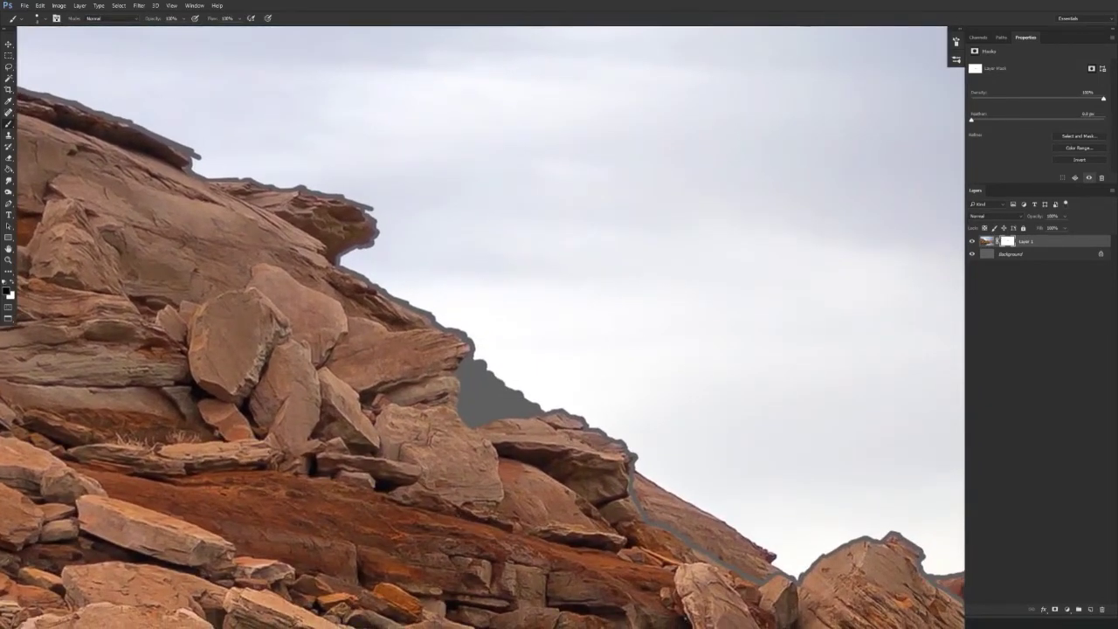
pyautogui.moveTo(569, 457); pyautogui.dragTo(520, 490)
pyautogui.moveTo(523, 495); pyautogui.dragTo(229, 327)
pyautogui.moveTo(414, 349); pyautogui.dragTo(427, 360)
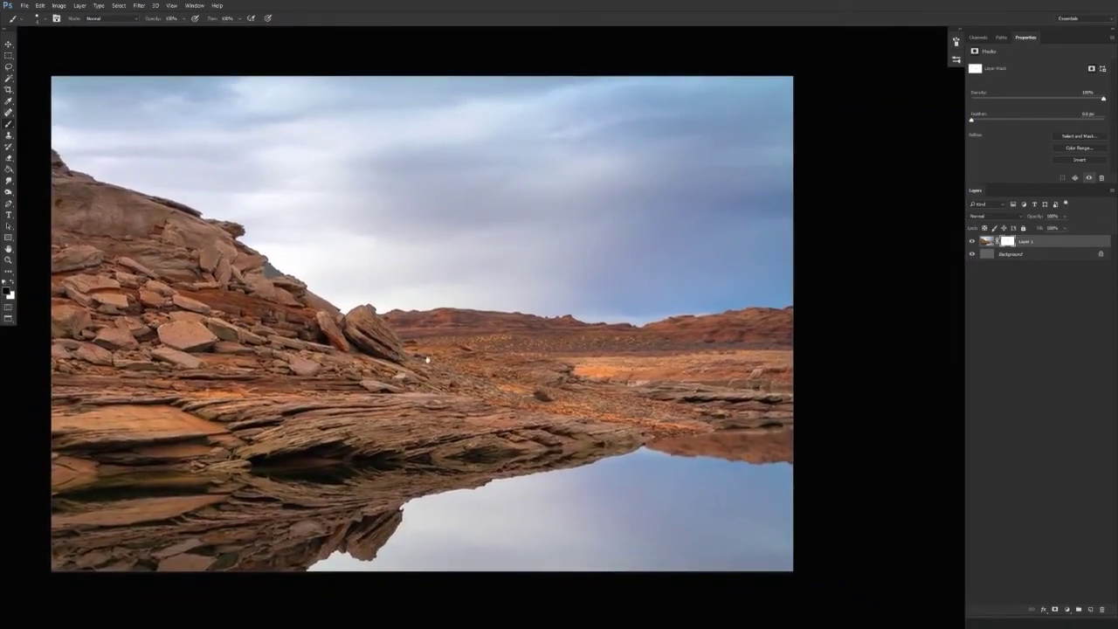
pyautogui.keyDown('alt'); pyautogui.click(1009, 243); pyautogui.keyUp('alt')
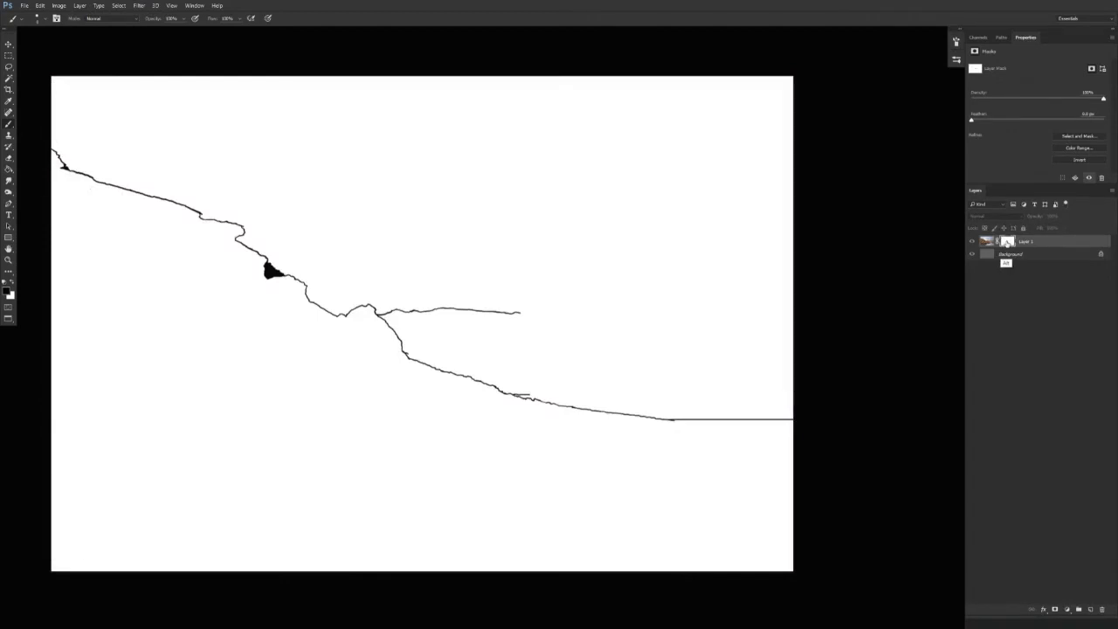
pyautogui.keyDown('alt'); pyautogui.click(1007, 243); pyautogui.keyUp('alt')
pyautogui.keyDown('alt'); pyautogui.click(1007, 243); pyautogui.keyUp('alt')
# - Test the closed outline by selecting the white area above it with the Magic Wand, and clear the selection
pyautogui.press('w')
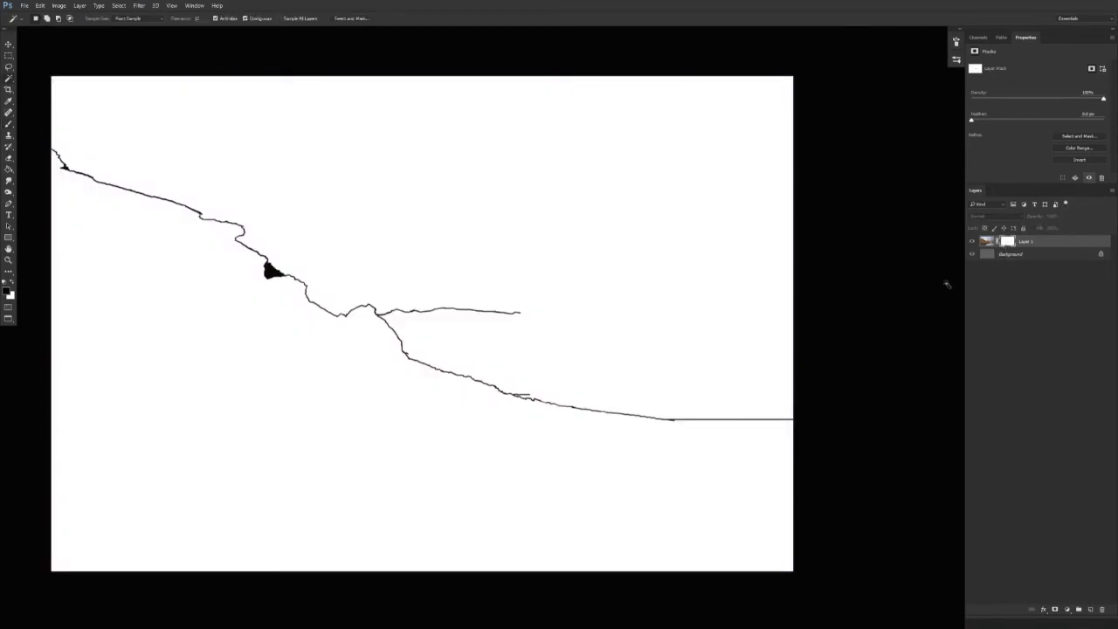
pyautogui.click(462, 208)
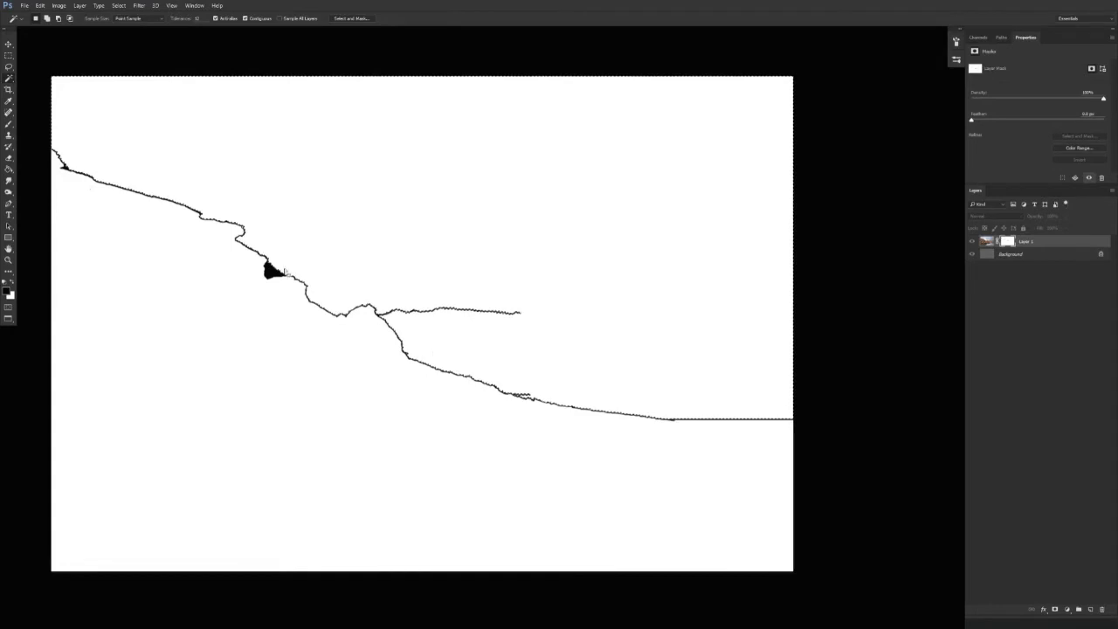
pyautogui.hotkey('ctrl', 'd')
# - Paint a small white gap in the outline's straight segment and test a Magic Wand selection above it
pyautogui.press('b')
pyautogui.moveTo(771, 434); pyautogui.dragTo(838, 447)
pyautogui.press('x')
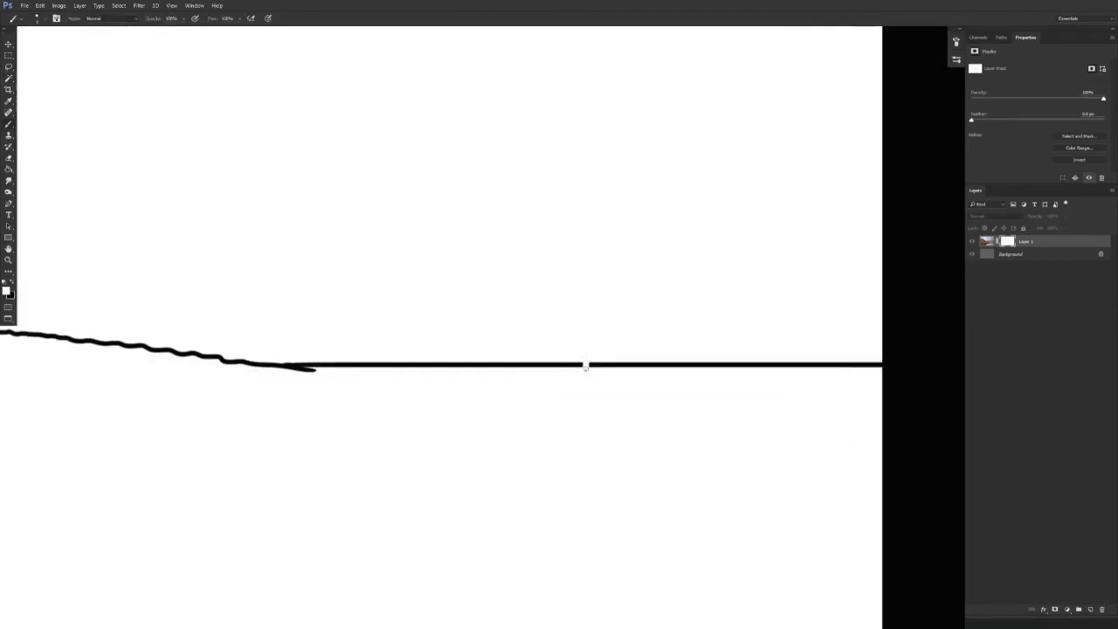
pyautogui.moveTo(586, 371); pyautogui.dragTo(537, 381)
pyautogui.press('w')
pyautogui.click(569, 338)
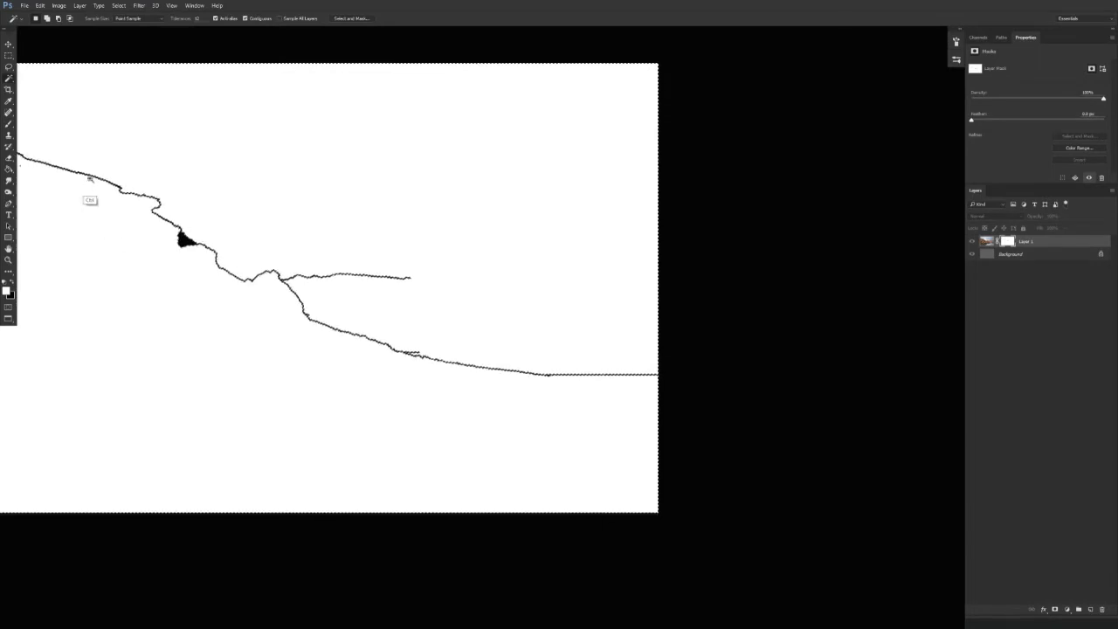
pyautogui.moveTo(89, 183); pyautogui.dragTo(124, 187)
pyautogui.moveTo(296, 279); pyautogui.dragTo(238, 245)
pyautogui.moveTo(718, 421)
pyautogui.mouseDown()
pyautogui.moveTo(295, 432)
pyautogui.moveTo(221, 447)
pyautogui.mouseUp()
# - Undo the test gap so the mask outline is closed again, with black as the foreground color
pyautogui.press('b')
pyautogui.moveTo(374, 270)
pyautogui.mouseDown()
pyautogui.moveTo(417, 302)
pyautogui.moveTo(425, 281)
pyautogui.moveTo(339, 301)
pyautogui.mouseUp()
pyautogui.press('x')
pyautogui.press('x')
pyautogui.hotkey('ctrl', 'z')
pyautogui.press('x')
pyautogui.moveTo(366, 327); pyautogui.dragTo(731, 461)
# - Select the white area above the outline with the Magic Wand and expand the selection into the black line
pyautogui.press('w')
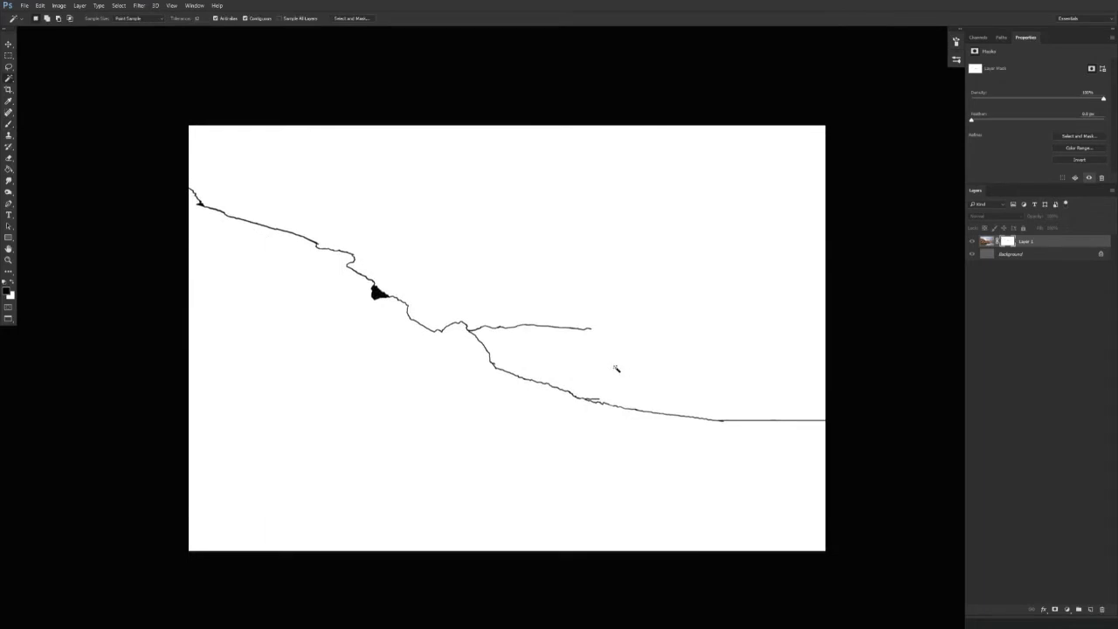
pyautogui.click(615, 371)
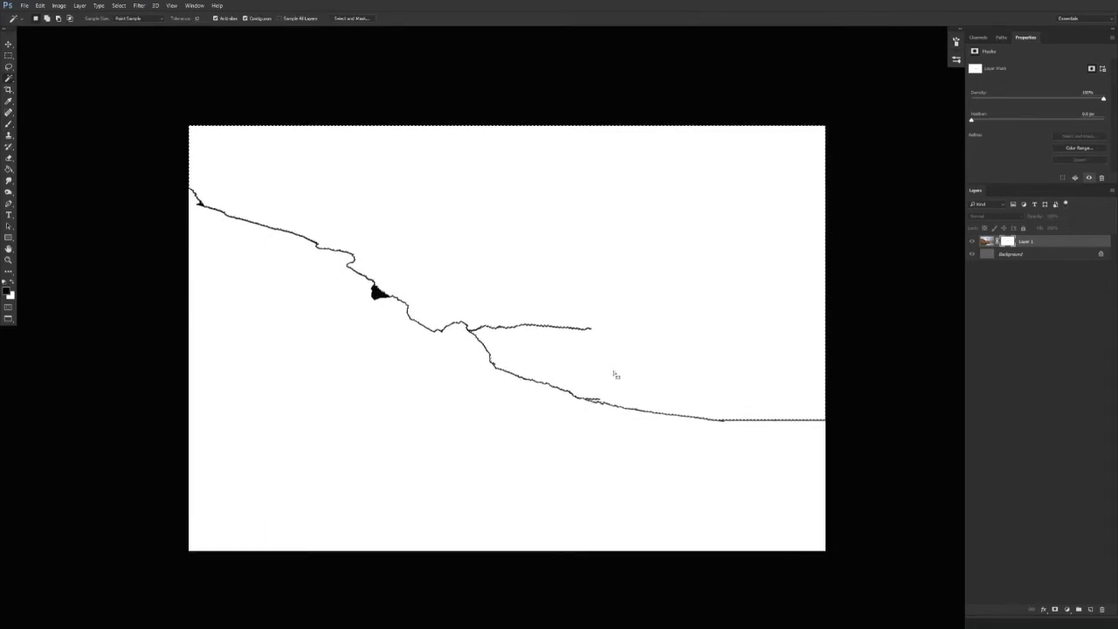
pyautogui.click(118, 5)
pyautogui.moveTo(200, 120)
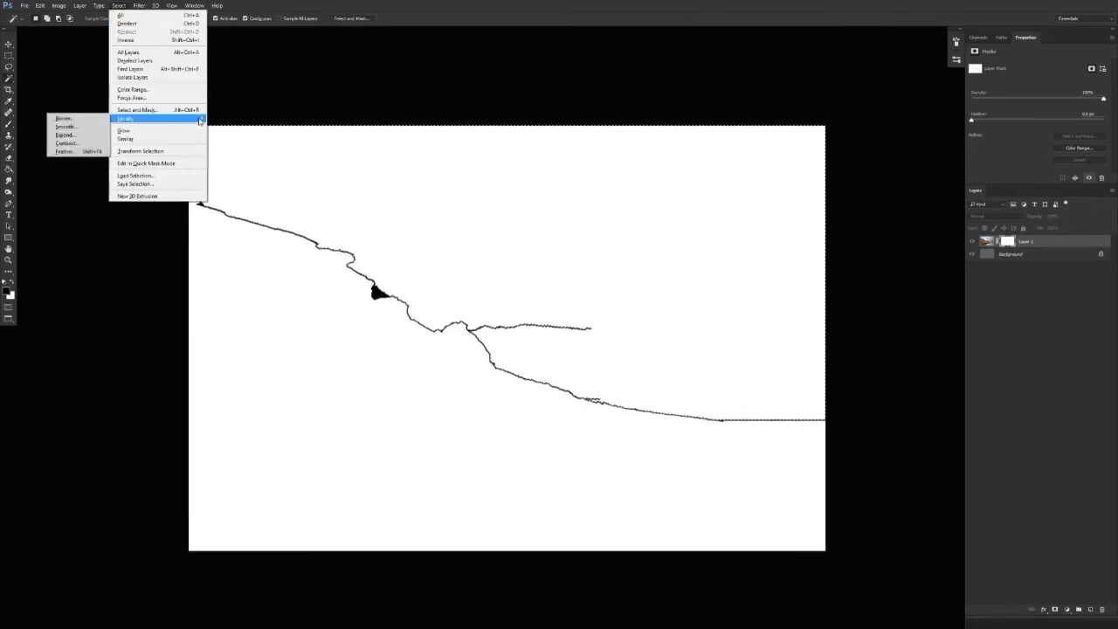
pyautogui.click(77, 136)
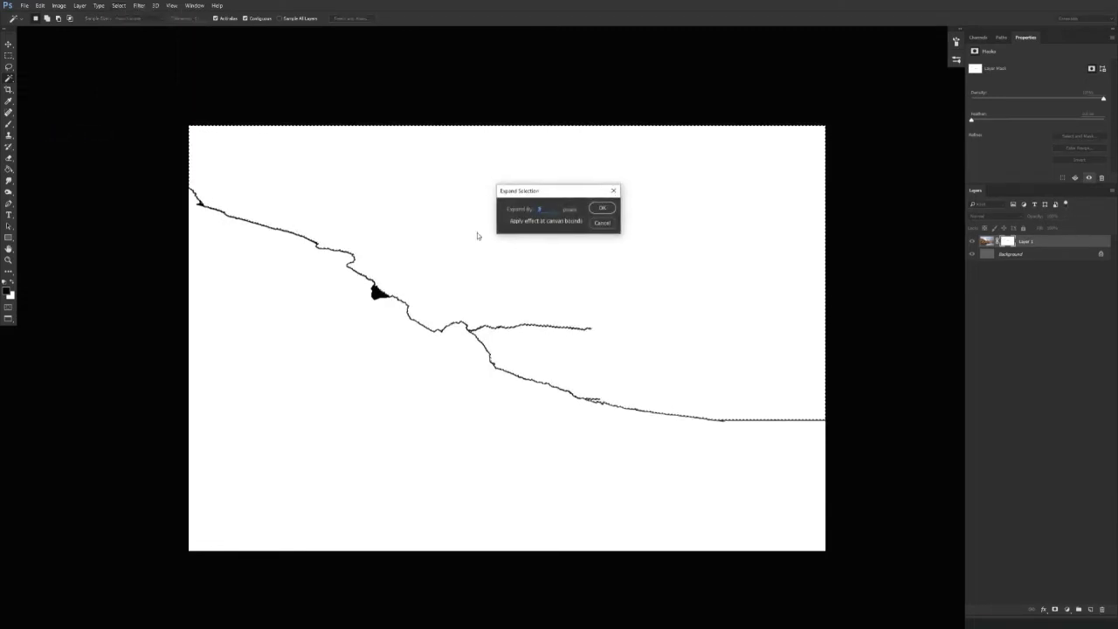
pyautogui.press('Return')
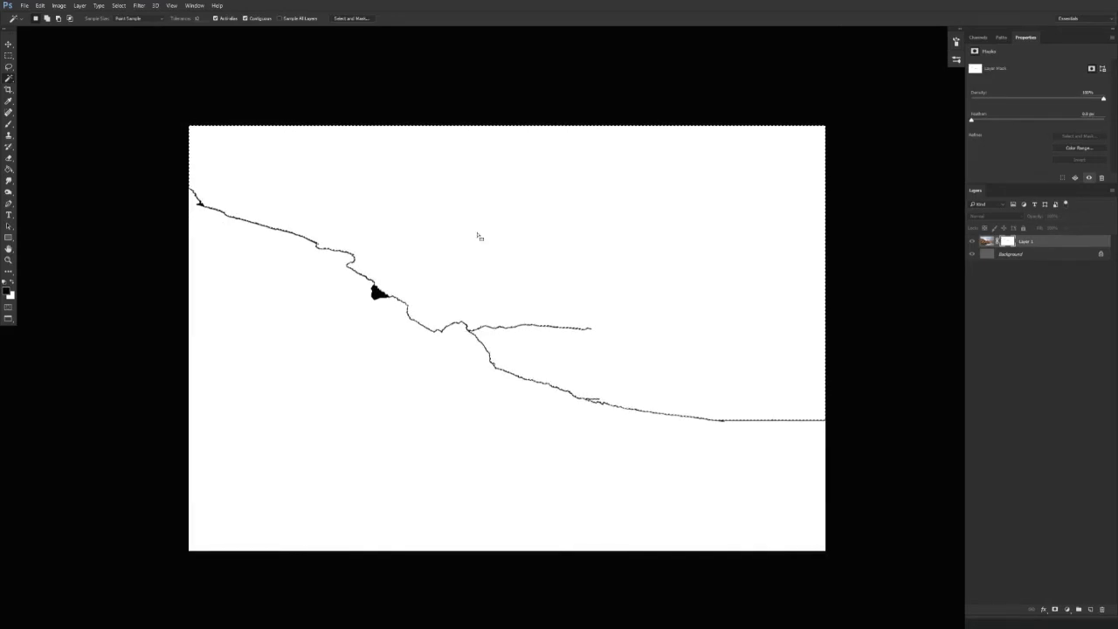
pyautogui.moveTo(358, 264); pyautogui.dragTo(461, 270)
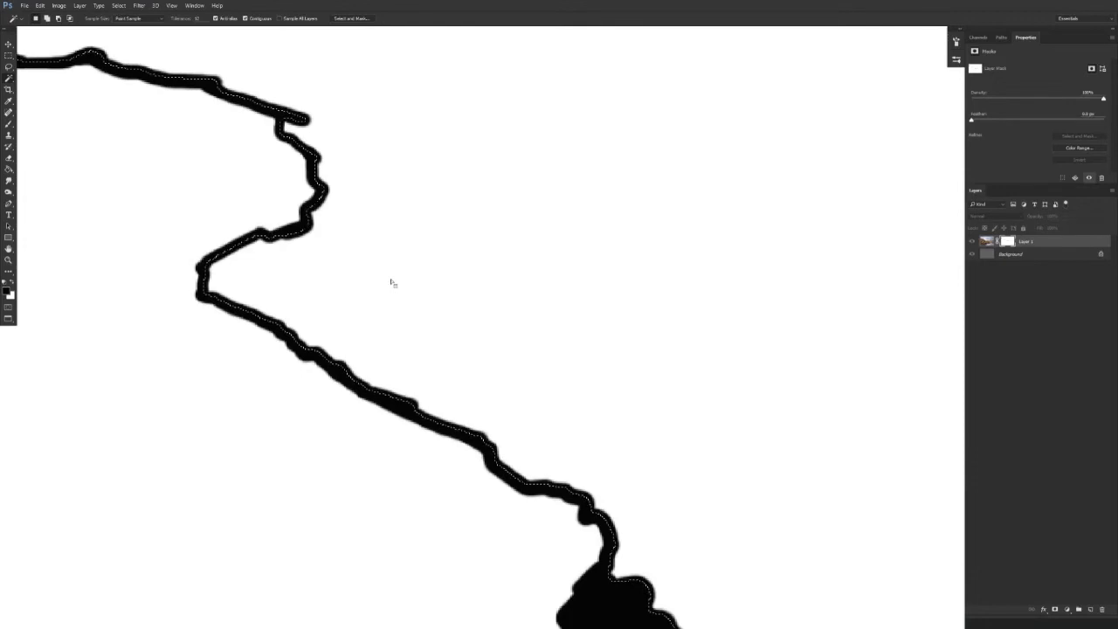
pyautogui.press('x')
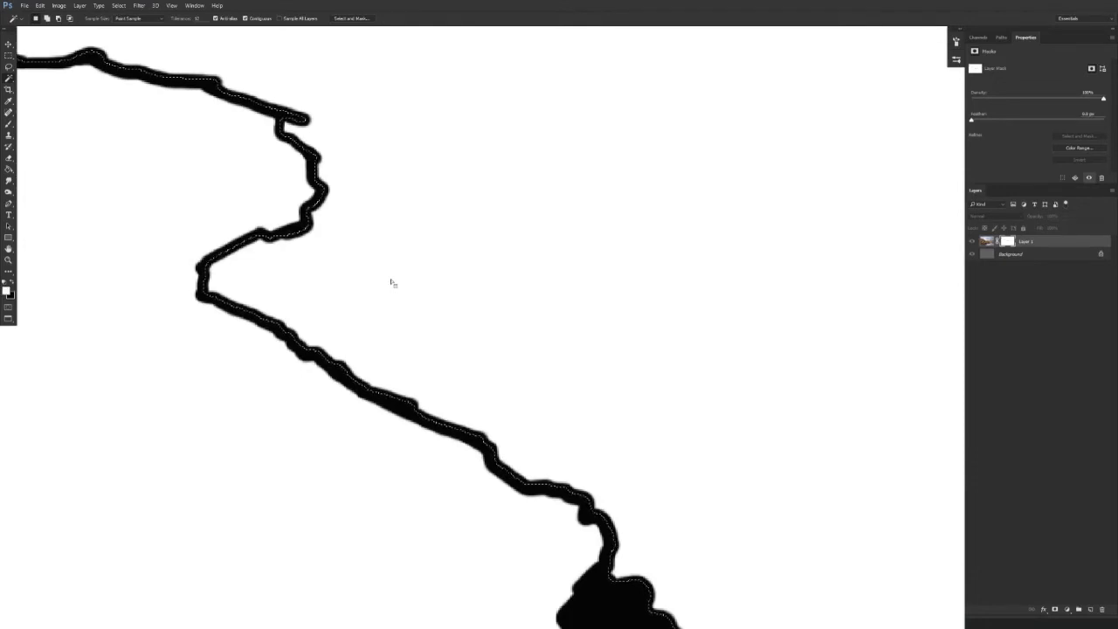
# - Fill the selected area above the hillside outline with black on the layer mask, and clear the selection
pyautogui.hotkey('ctrl', 'BackSpace')
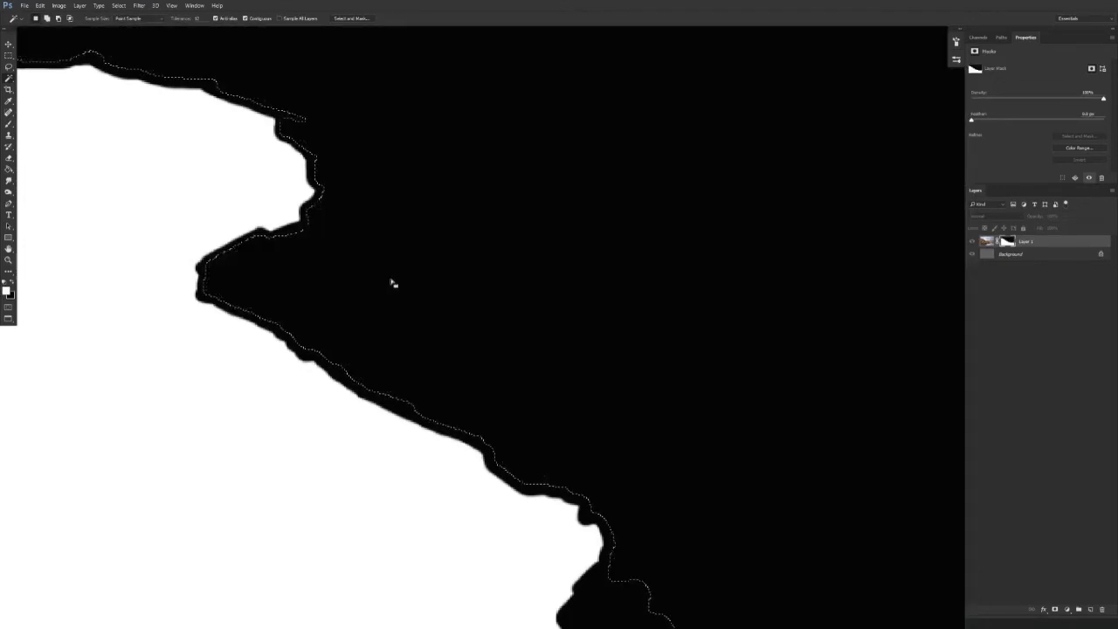
pyautogui.hotkey('ctrl', 'd')
pyautogui.moveTo(515, 325); pyautogui.dragTo(436, 367)
pyautogui.moveTo(470, 422); pyautogui.dragTo(309, 355)
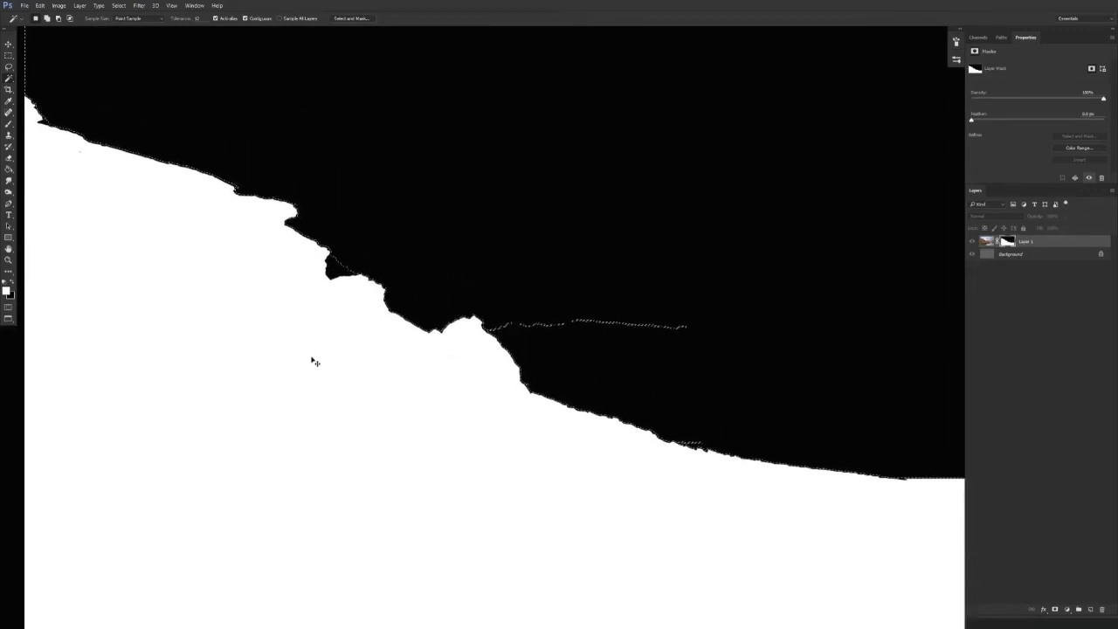
# - Leave the mask view to show the cut-out hillside, and activate the Move tool
pyautogui.keyDown('alt'); pyautogui.click(1011, 244); pyautogui.keyUp('alt')
pyautogui.moveTo(698, 468); pyautogui.dragTo(640, 519)
pyautogui.moveTo(640, 522); pyautogui.dragTo(451, 424)
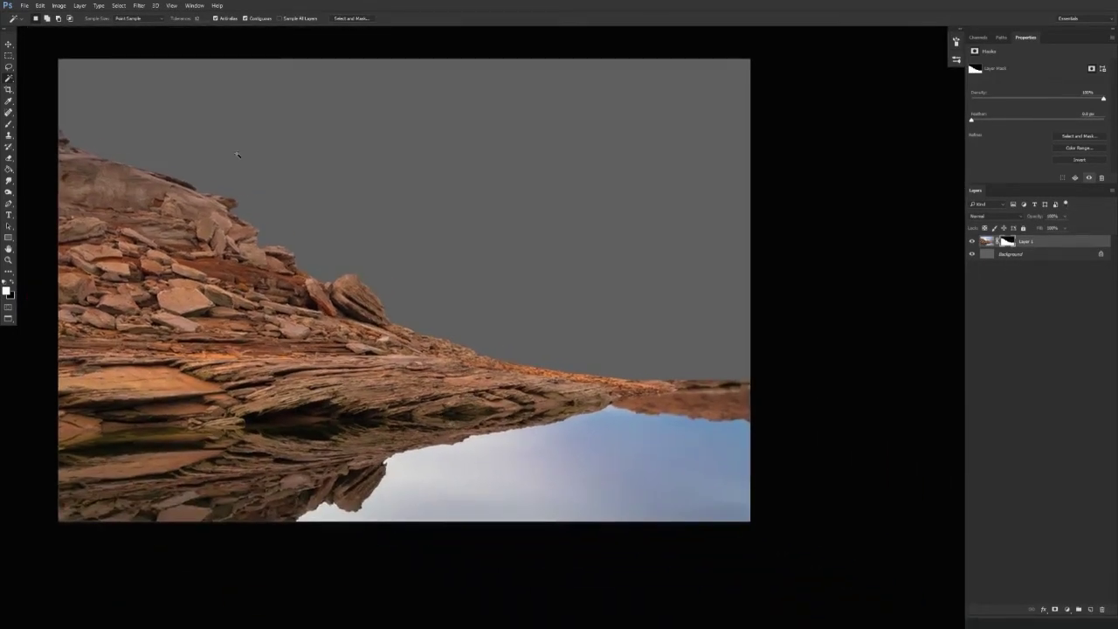
pyautogui.moveTo(661, 452); pyautogui.dragTo(681, 446)
pyautogui.press('v')
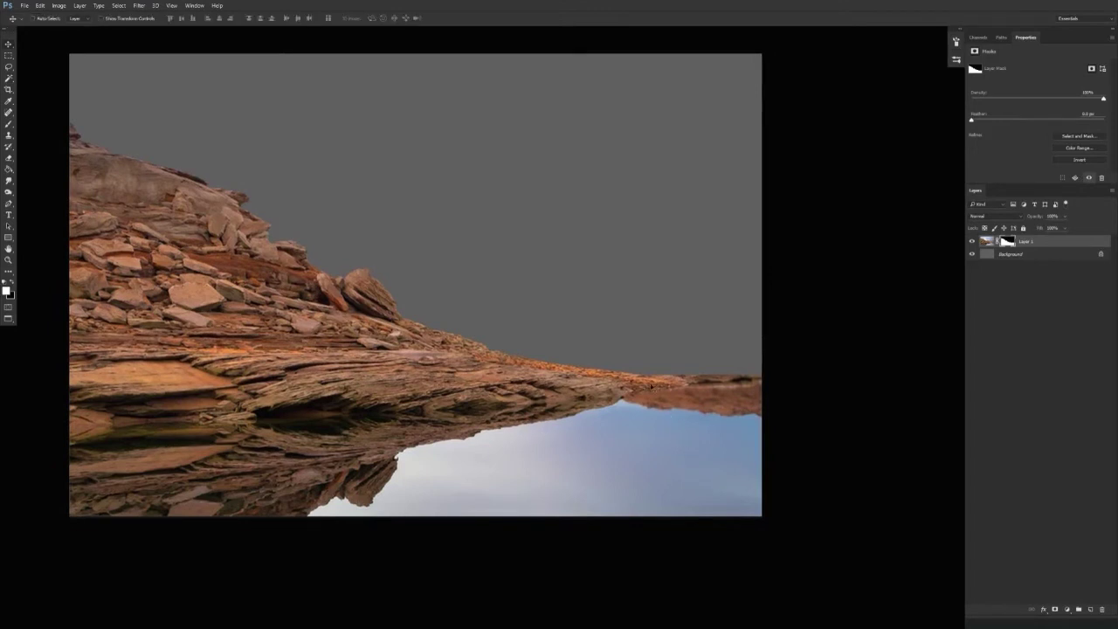
# - Paint test strokes over the rocks on a new empty layer, undo them, and delete that layer
pyautogui.click(1091, 608)
pyautogui.press('b')
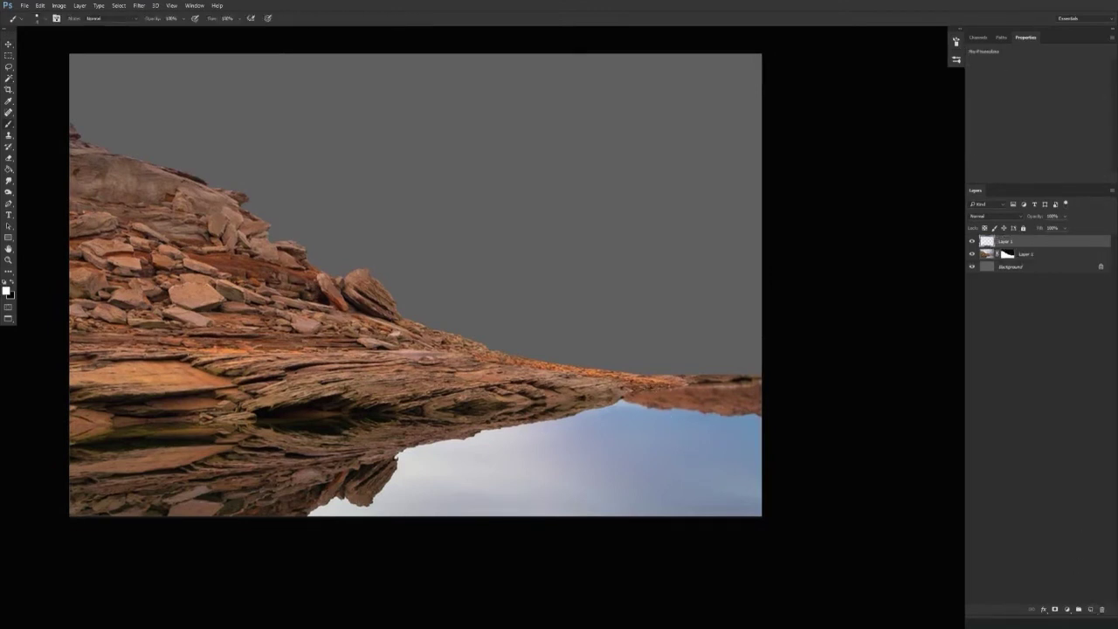
pyautogui.moveTo(259, 350)
pyautogui.mouseDown()
pyautogui.moveTo(273, 339)
pyautogui.moveTo(270, 357)
pyautogui.moveTo(277, 311)
pyautogui.mouseUp()
pyautogui.moveTo(277, 332); pyautogui.dragTo(270, 351)
pyautogui.hotkey('ctrl', 'alt', 'z')
pyautogui.hotkey('ctrl', 'alt', 'z')
pyautogui.moveTo(421, 428); pyautogui.dragTo(448, 403)
pyautogui.press('v')
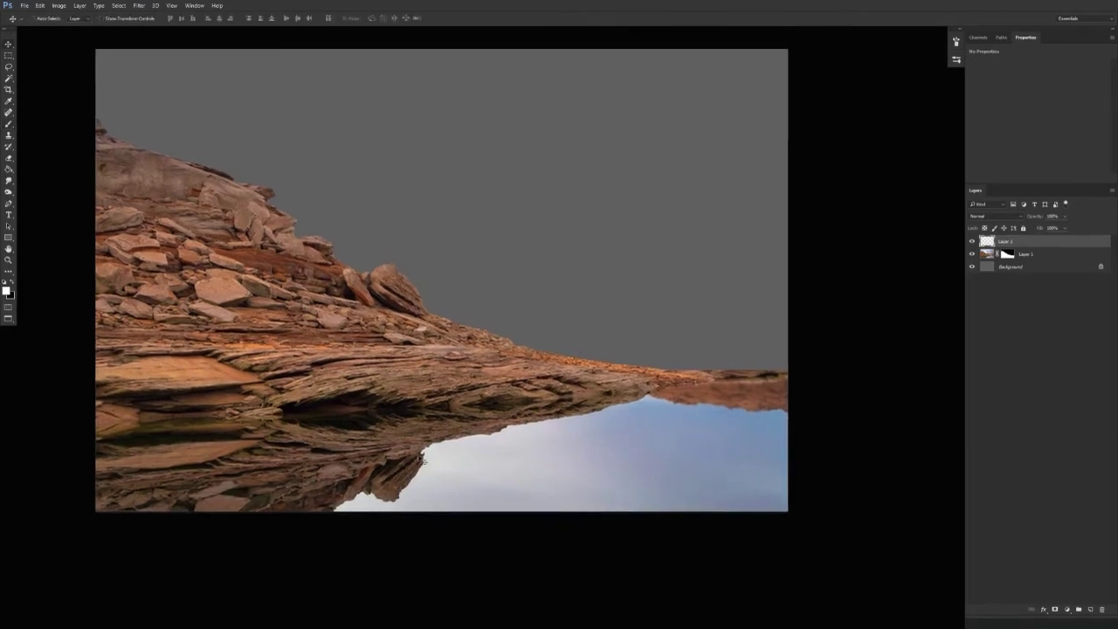
pyautogui.press('Delete')
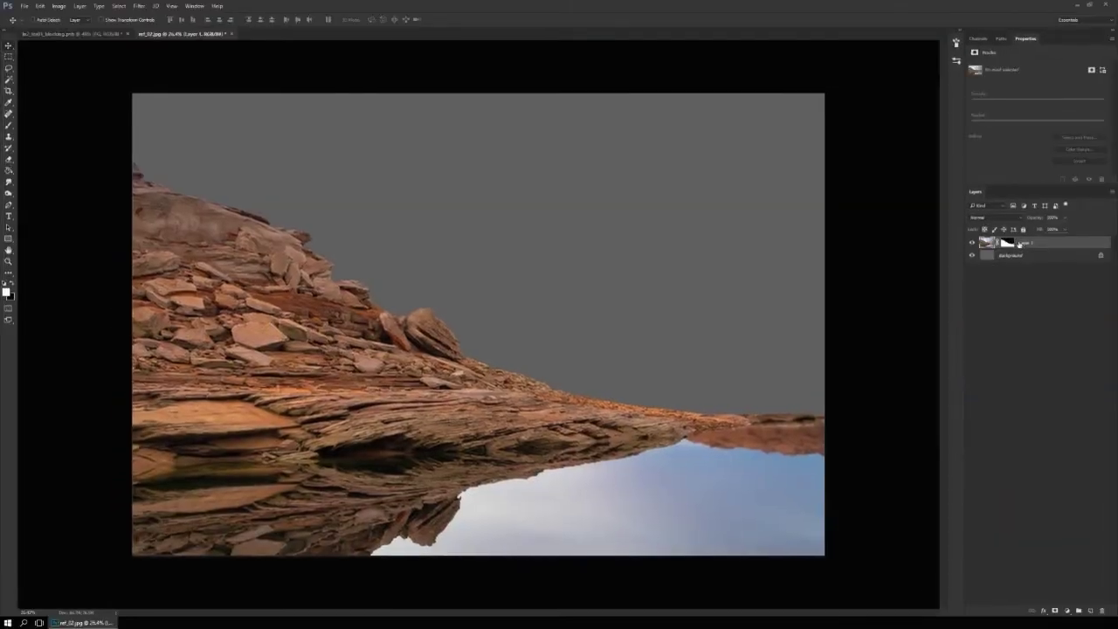
# - Float the ref_02.jpg document in its own window and convert its masked Layer 1 to a smart object
pyautogui.moveTo(176, 35); pyautogui.dragTo(199, 180)
pyautogui.moveTo(543, 181); pyautogui.dragTo(468, 80)
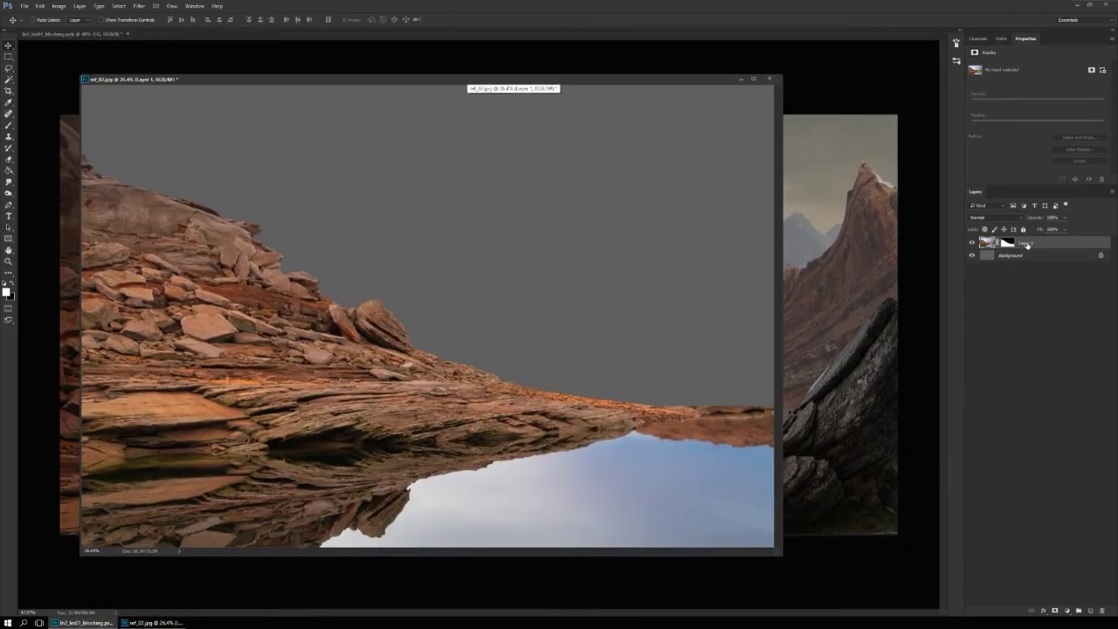
pyautogui.rightClick(1028, 244)
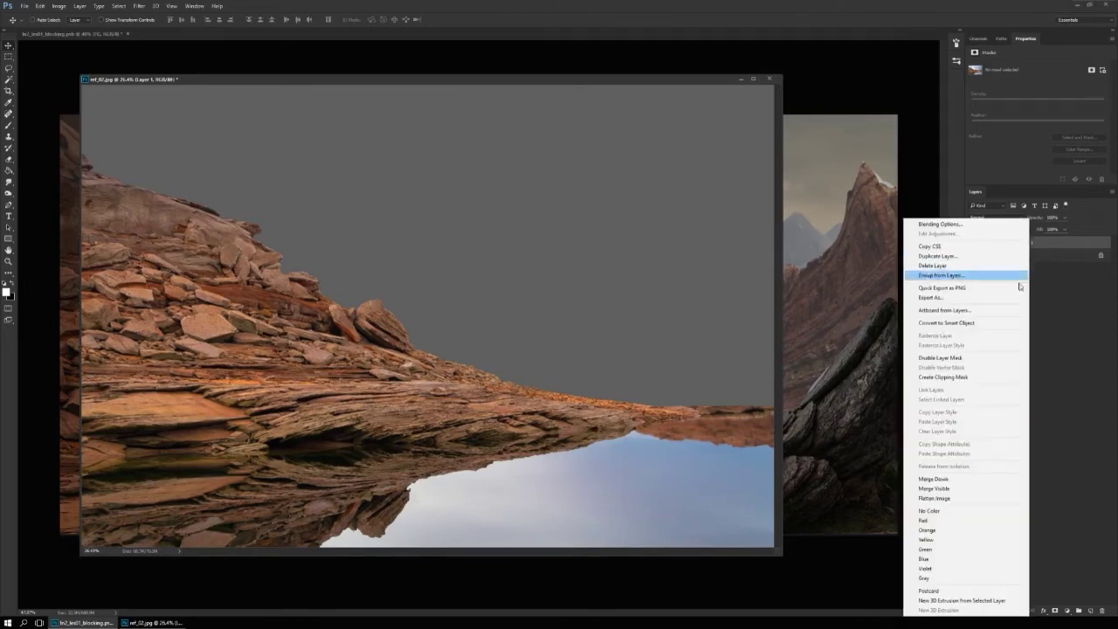
pyautogui.click(963, 325)
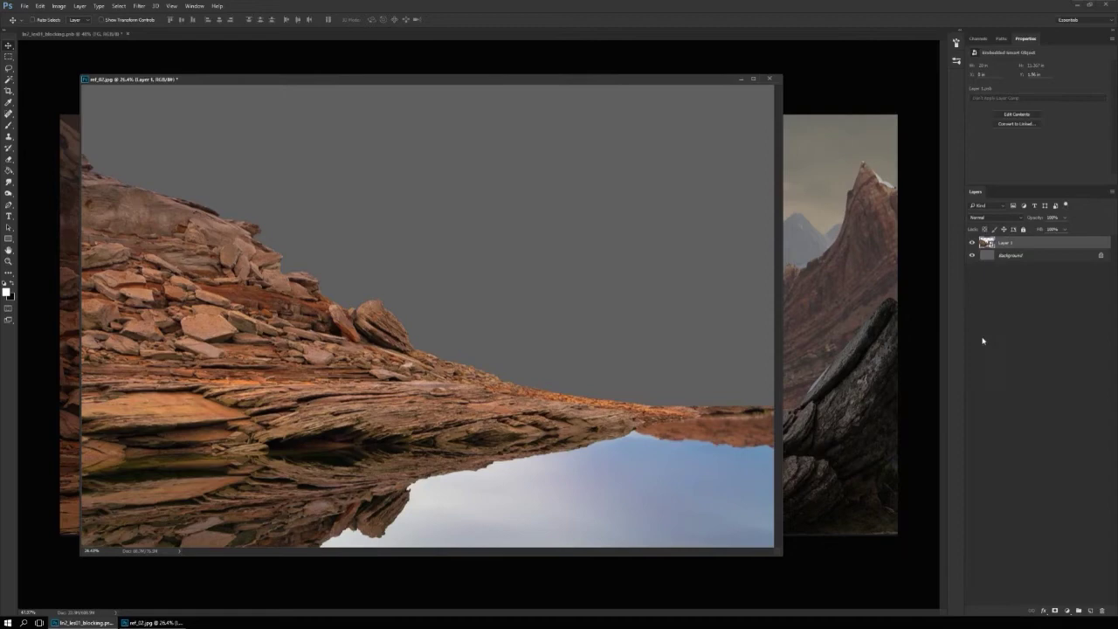
# - Open the smart object's contents, try white and black brush strokes on its layer mask, and close it without saving
pyautogui.doubleClick(990, 242)
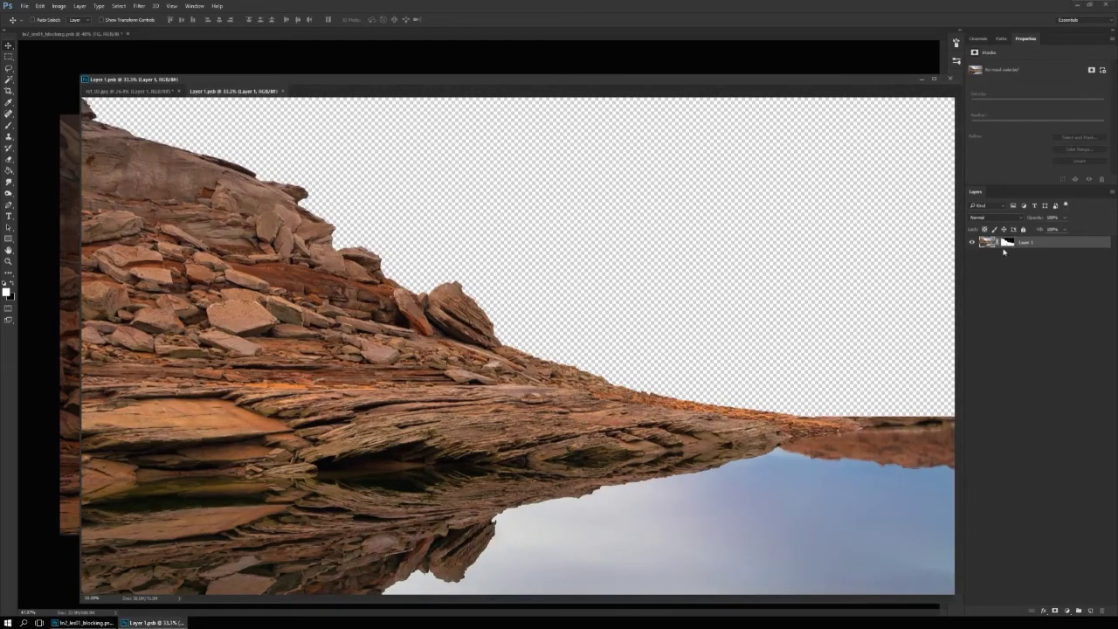
pyautogui.click(1008, 242)
pyautogui.press('b')
pyautogui.moveTo(505, 339)
pyautogui.mouseDown()
pyautogui.moveTo(569, 337)
pyautogui.moveTo(683, 377)
pyautogui.mouseUp()
pyautogui.press('x')
pyautogui.moveTo(647, 339)
pyautogui.mouseDown()
pyautogui.moveTo(552, 346)
pyautogui.moveTo(411, 389)
pyautogui.mouseUp()
pyautogui.hotkey('ctrl', 'alt', 'z')
pyautogui.hotkey('ctrl', 'alt', 'z')
pyautogui.hotkey('ctrl', 'alt', 'z')
pyautogui.press('v')
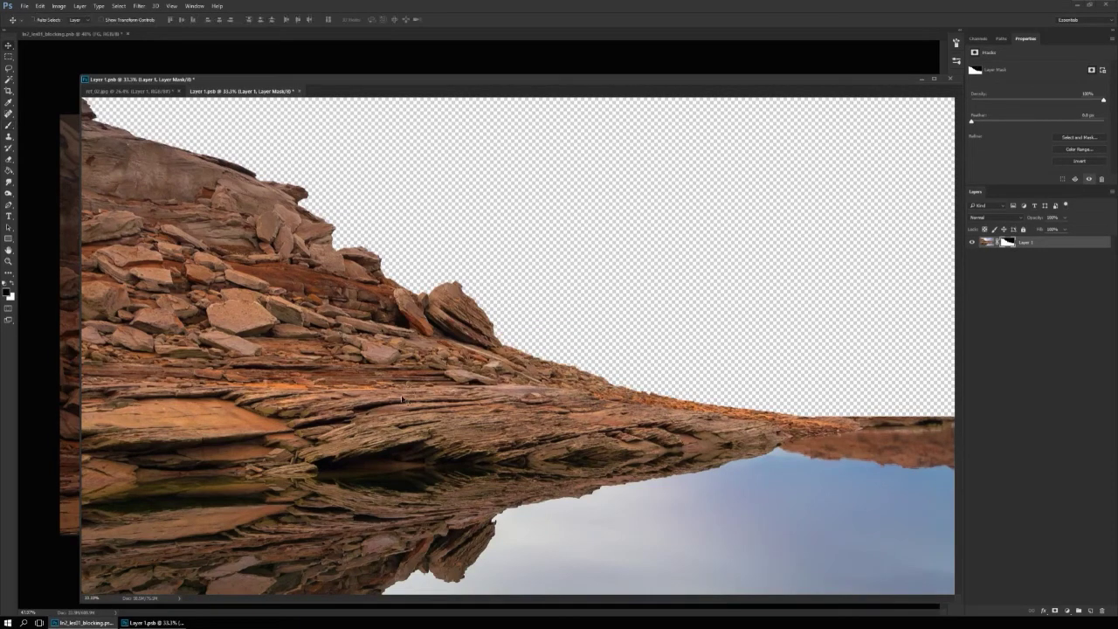
pyautogui.hotkey('ctrl', 'w')
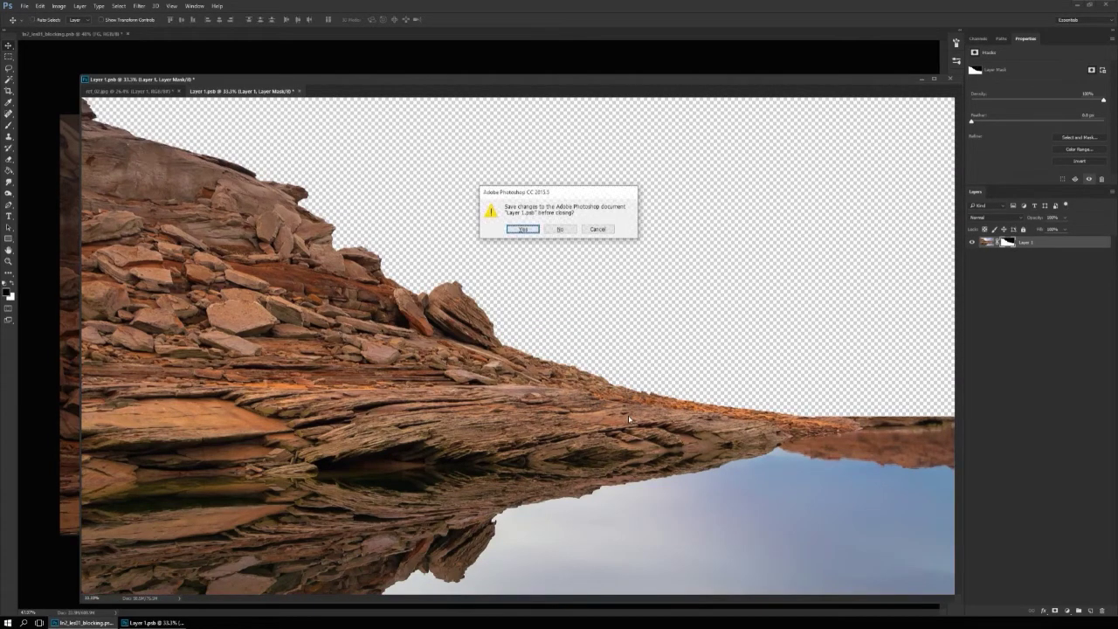
pyautogui.click(561, 230)
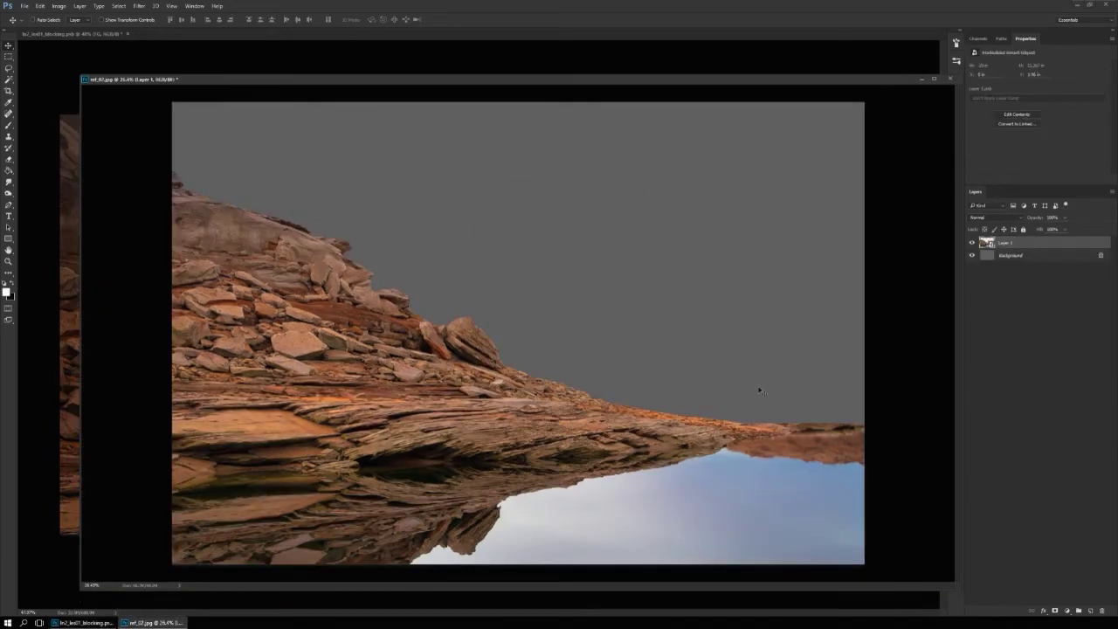
# - Copy the rock smart object into the mountain blocking composition and close ref_02.jpg
pyautogui.moveTo(609, 82); pyautogui.dragTo(545, 290)
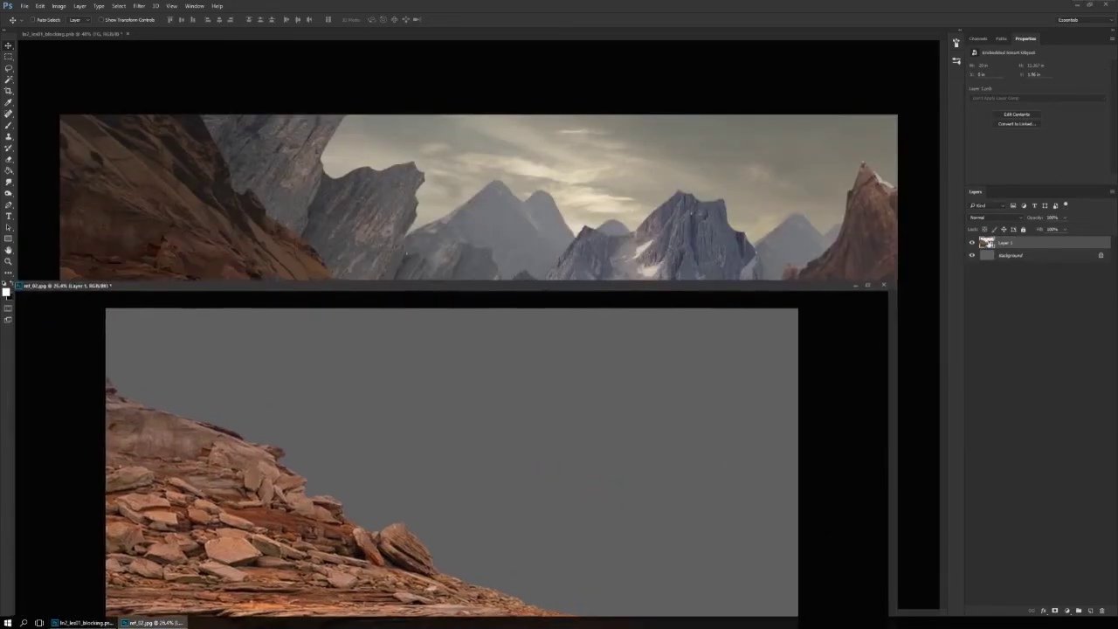
pyautogui.moveTo(1021, 245); pyautogui.dragTo(556, 213)
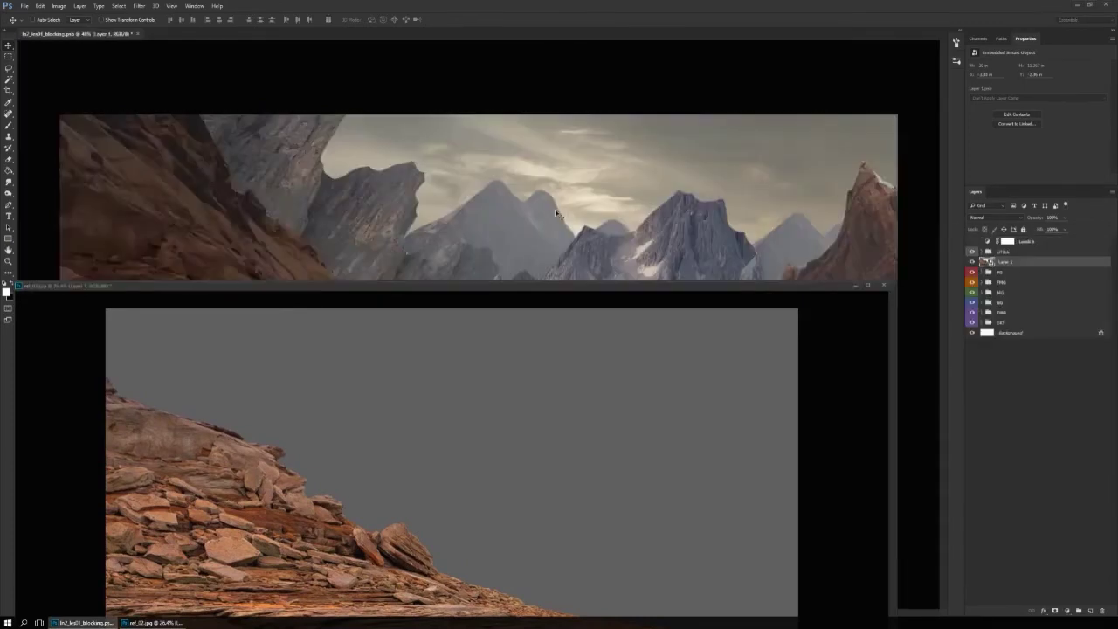
pyautogui.click(505, 367)
pyautogui.hotkey('ctrl', 'w')
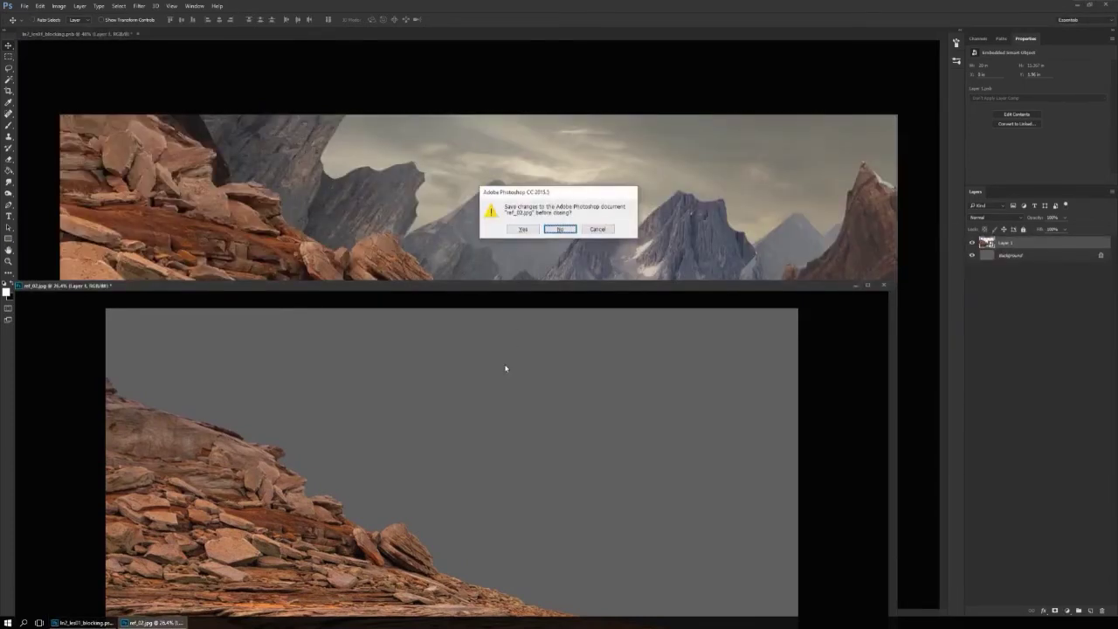
pyautogui.click(605, 229)
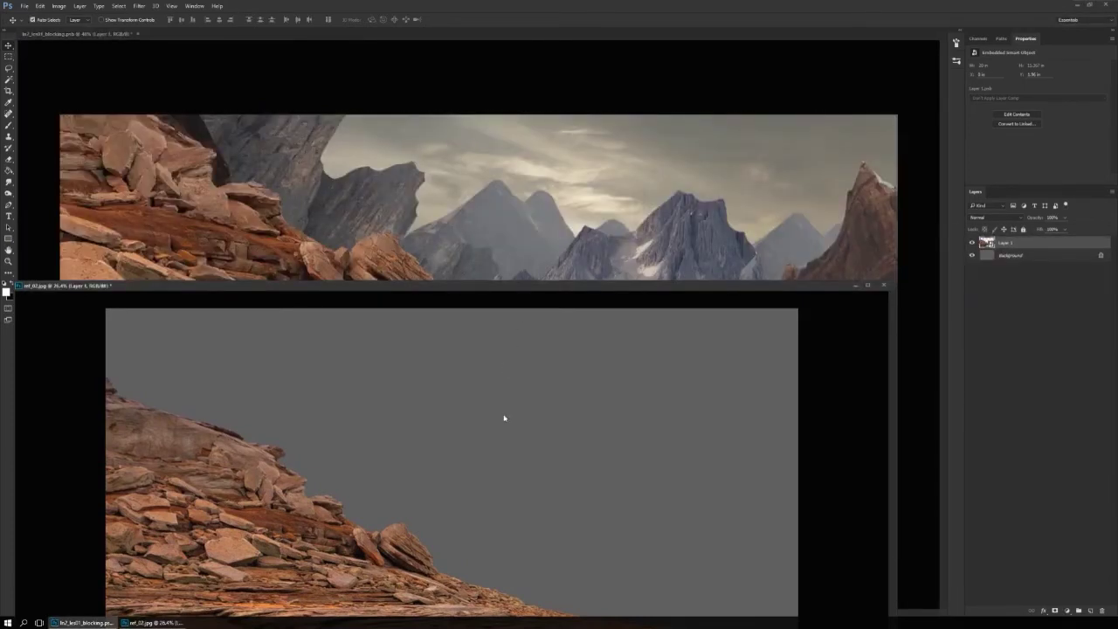
pyautogui.hotkey('ctrl', 'w')
pyautogui.press('Return')
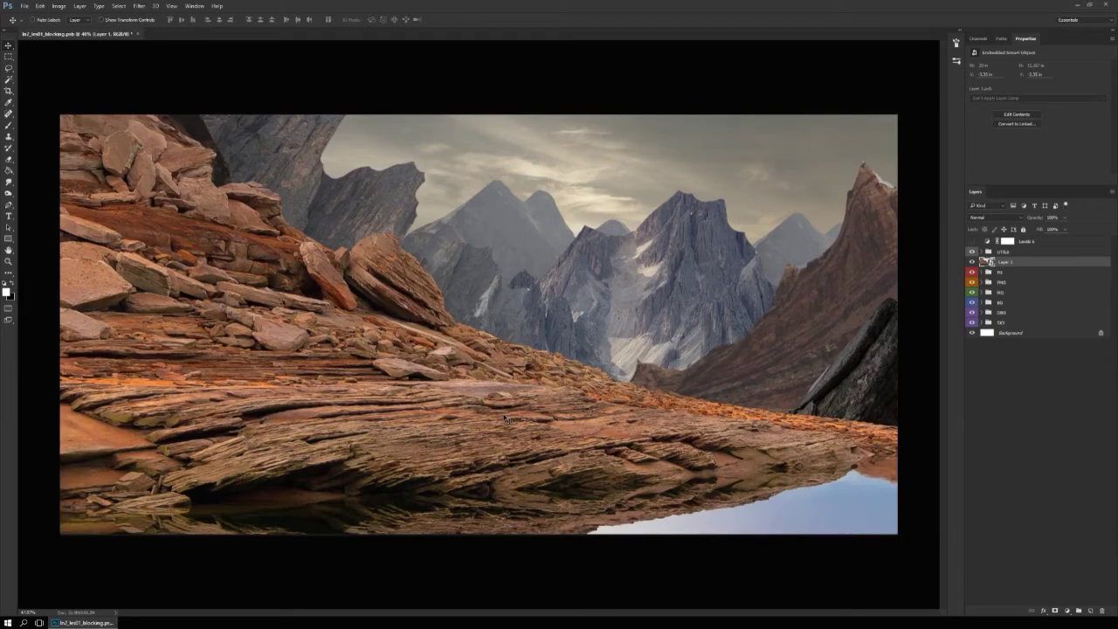
# - Reposition the rock smart object in the full-screen composition and scale it down to about a third of its size
pyautogui.moveTo(507, 405); pyautogui.dragTo(499, 457)
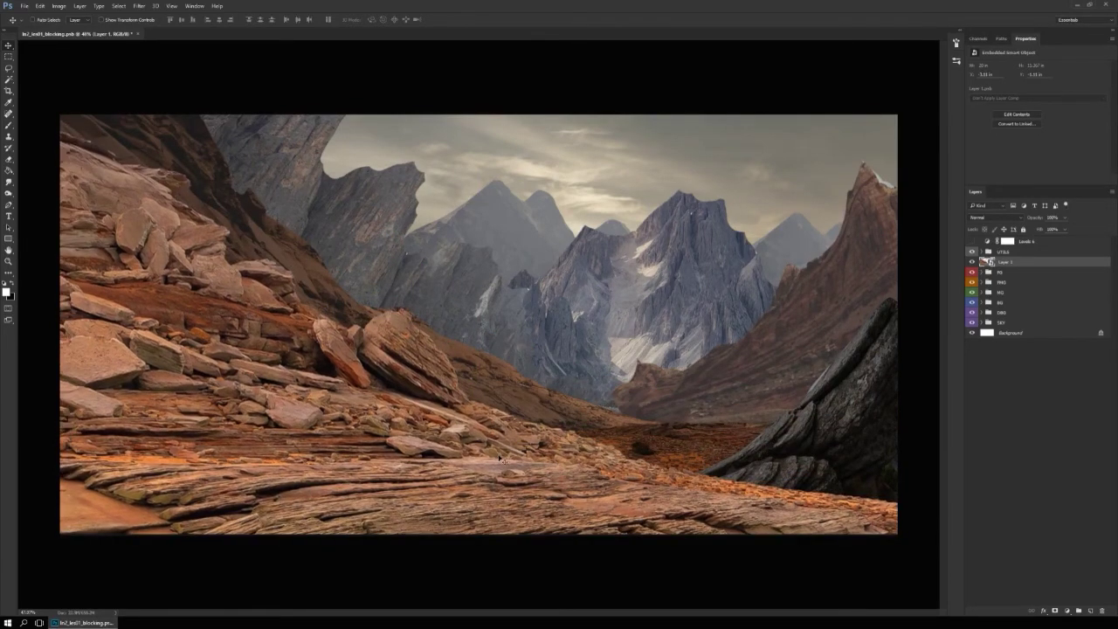
pyautogui.press('f')
pyautogui.moveTo(584, 447); pyautogui.dragTo(479, 450)
pyautogui.moveTo(551, 525); pyautogui.dragTo(557, 497)
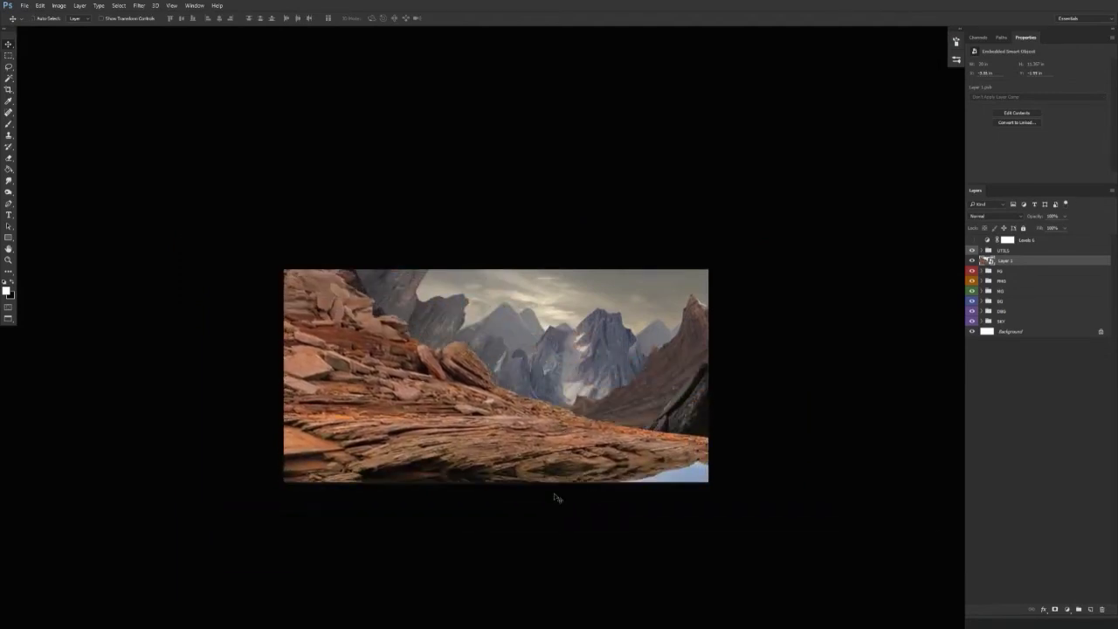
pyautogui.moveTo(620, 436)
pyautogui.mouseDown()
pyautogui.moveTo(650, 425)
pyautogui.moveTo(635, 429)
pyautogui.mouseUp()
pyautogui.hotkey('ctrl', 't')
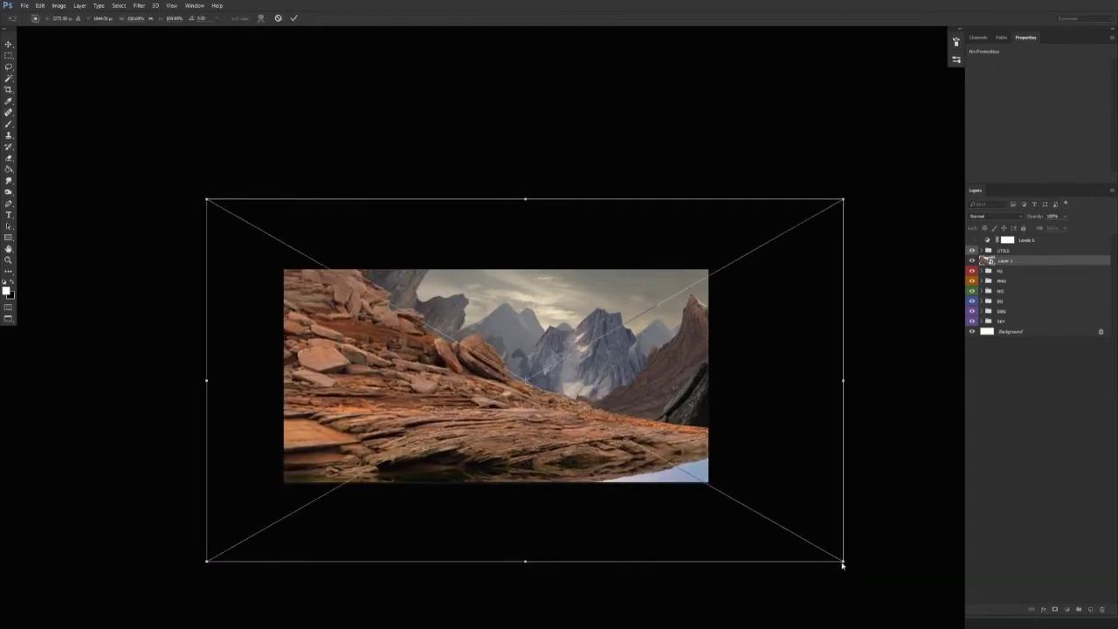
pyautogui.moveTo(845, 565); pyautogui.dragTo(626, 436)
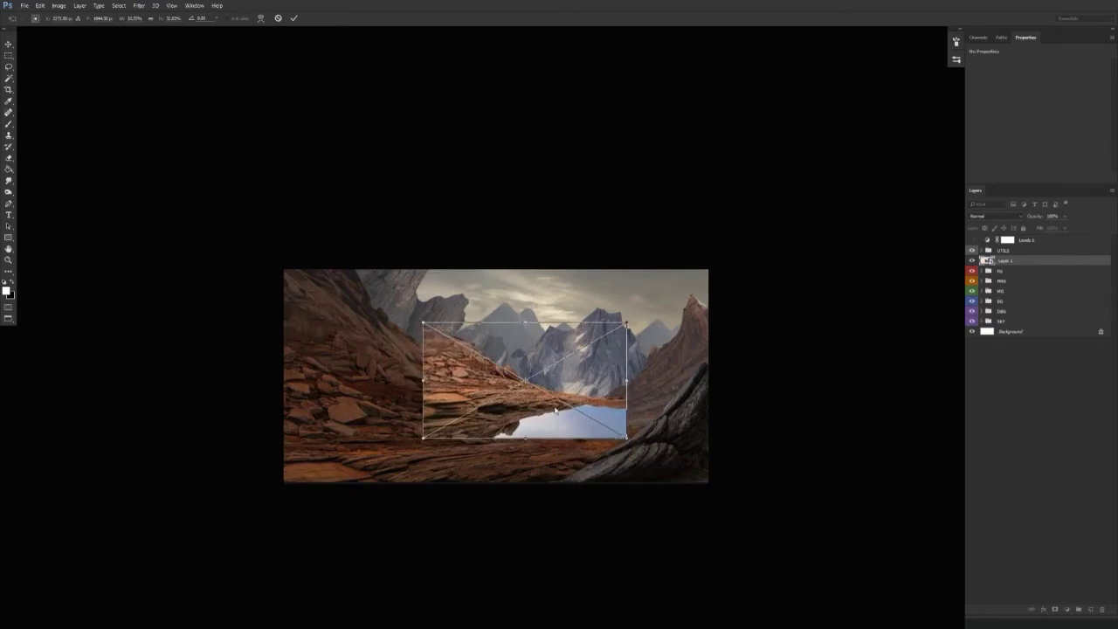
# - Distort the rock smart object by pulling out its lower-left corner and shifting its upper edge up and right, and apply
pyautogui.rightClick(554, 411)
pyautogui.click(583, 478)
pyautogui.moveTo(424, 439); pyautogui.dragTo(326, 389)
pyautogui.moveTo(525, 323); pyautogui.dragTo(634, 288)
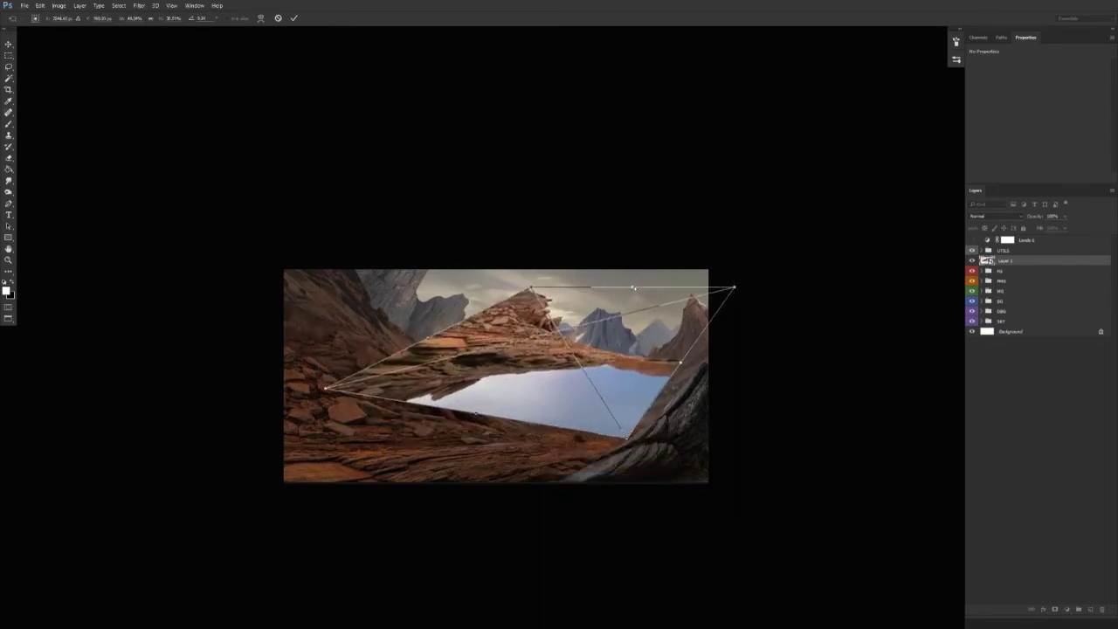
pyautogui.press('Return')
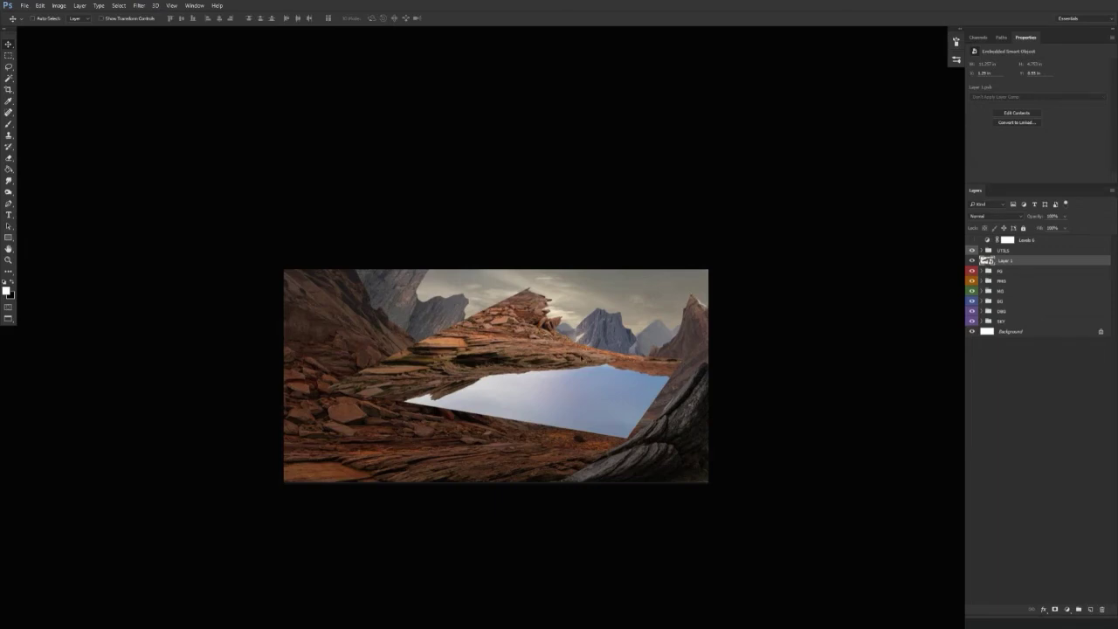
# - Distort the rock smart object again, moving its corners outward into a wide, nearly rectangular shape
pyautogui.hotkey('ctrl', 't')
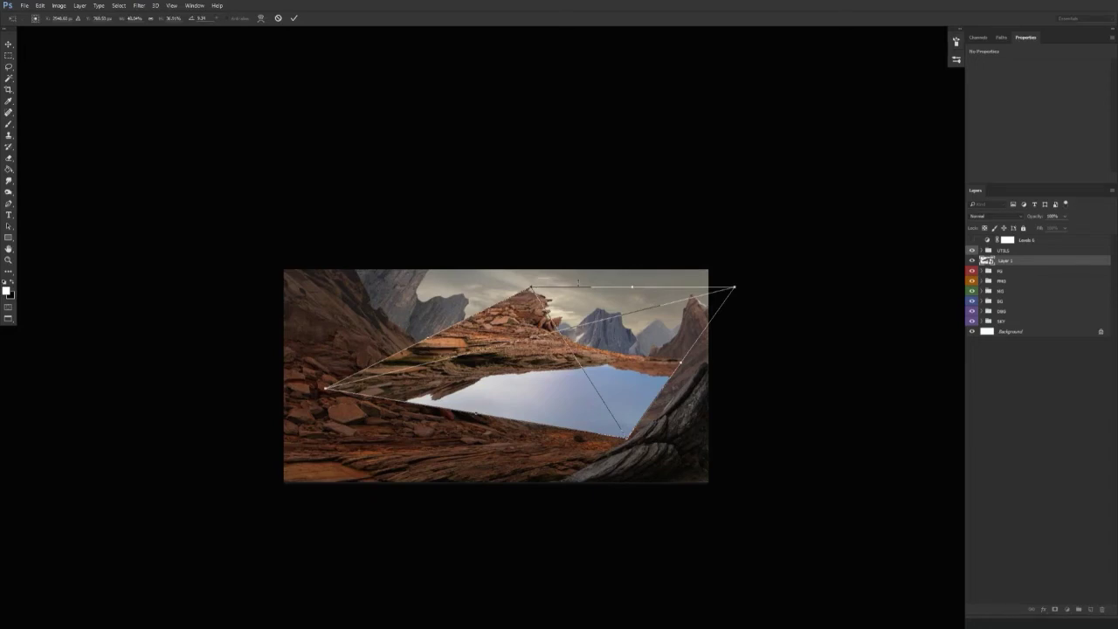
pyautogui.rightClick(586, 368)
pyautogui.click(615, 434)
pyautogui.moveTo(532, 289); pyautogui.dragTo(353, 292)
pyautogui.moveTo(326, 391); pyautogui.dragTo(319, 466)
pyautogui.moveTo(735, 289); pyautogui.dragTo(632, 275)
pyautogui.moveTo(629, 357); pyautogui.dragTo(666, 376)
pyautogui.moveTo(351, 290); pyautogui.dragTo(310, 287)
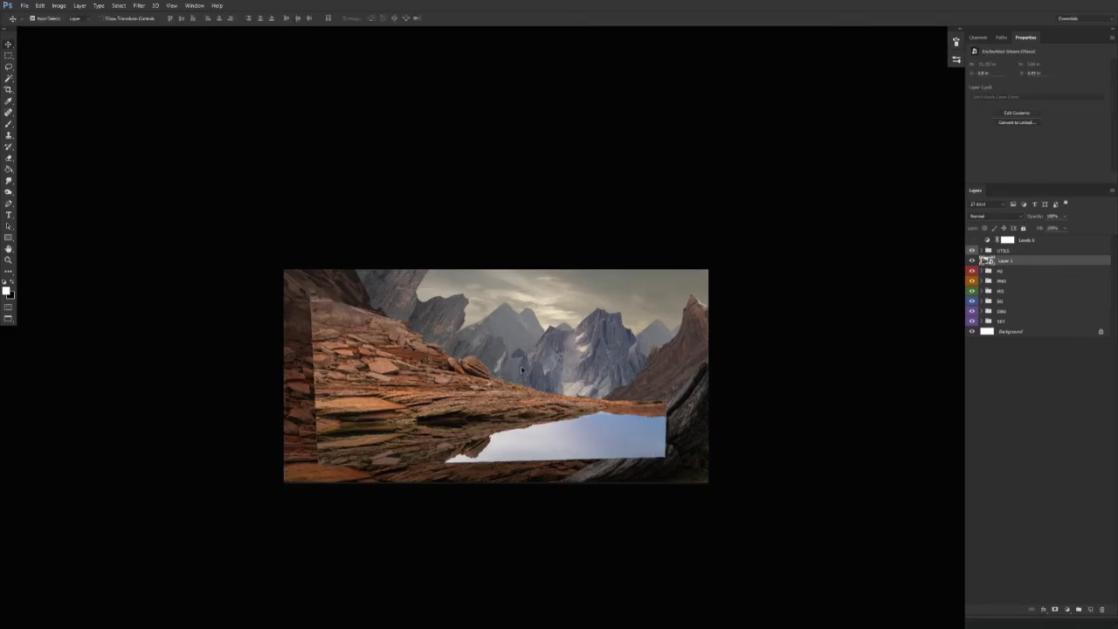
# - Warp the rock smart object so the hillside bends down toward its lower-left corner, and apply the warp
pyautogui.rightClick(490, 351)
pyautogui.click(526, 428)
pyautogui.moveTo(489, 365); pyautogui.dragTo(390, 427)
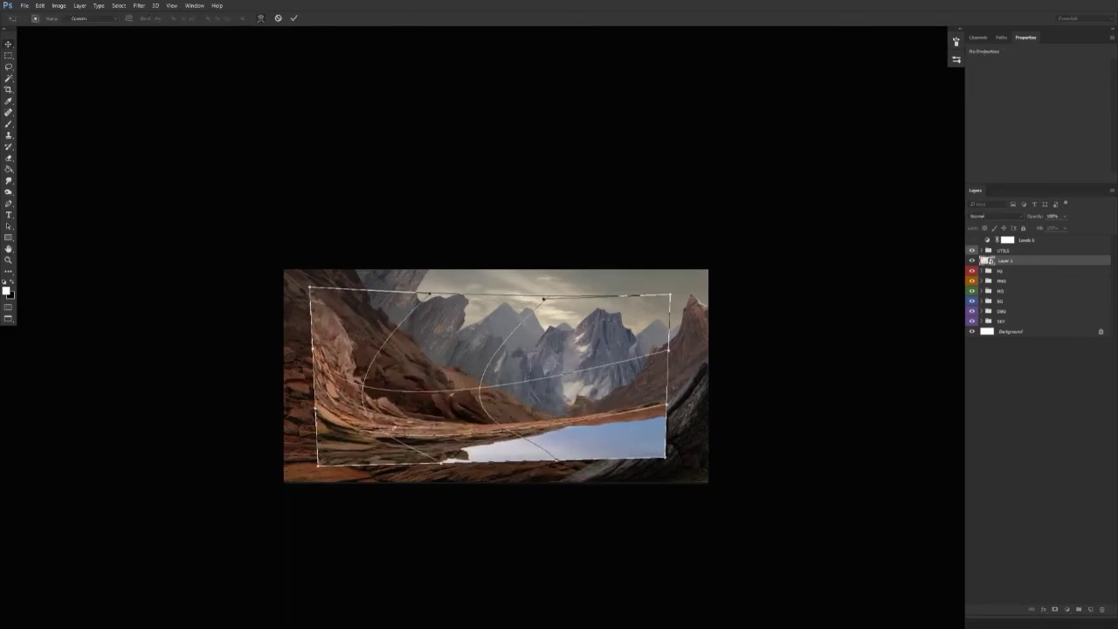
pyautogui.press('Return')
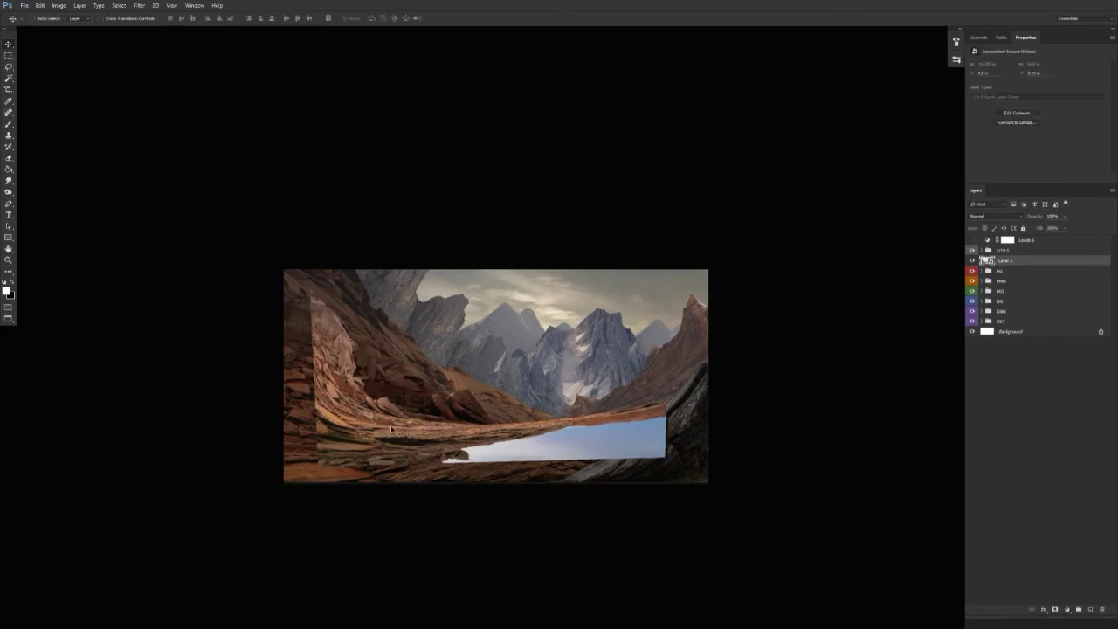
# - Open the warped smart object's contents and convert the masked layer inside to a smart object
pyautogui.doubleClick(988, 260)
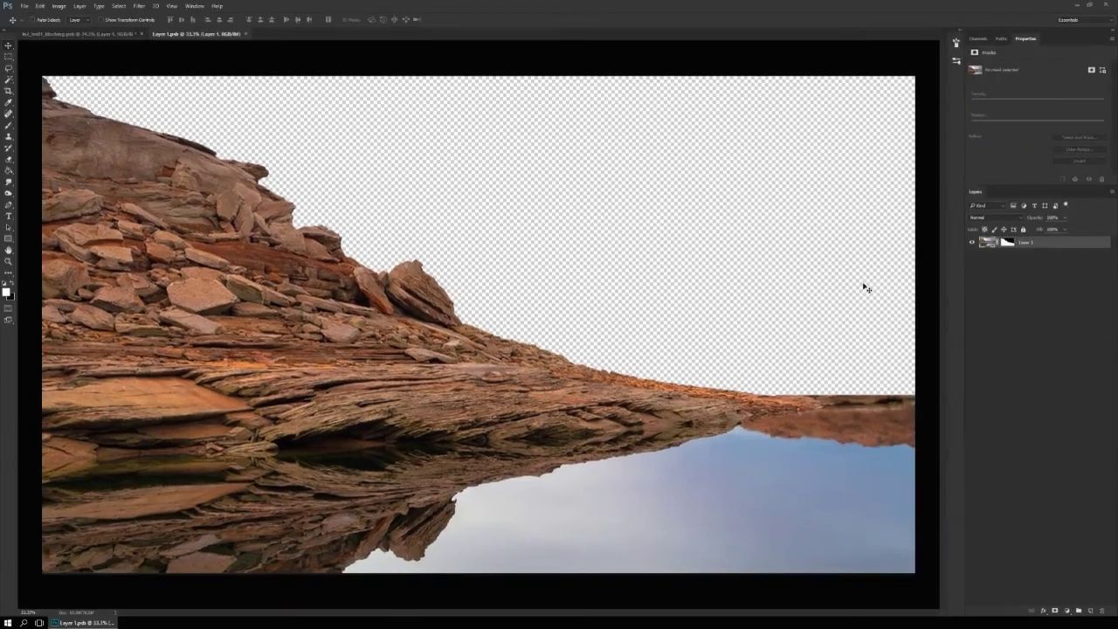
pyautogui.rightClick(1023, 246)
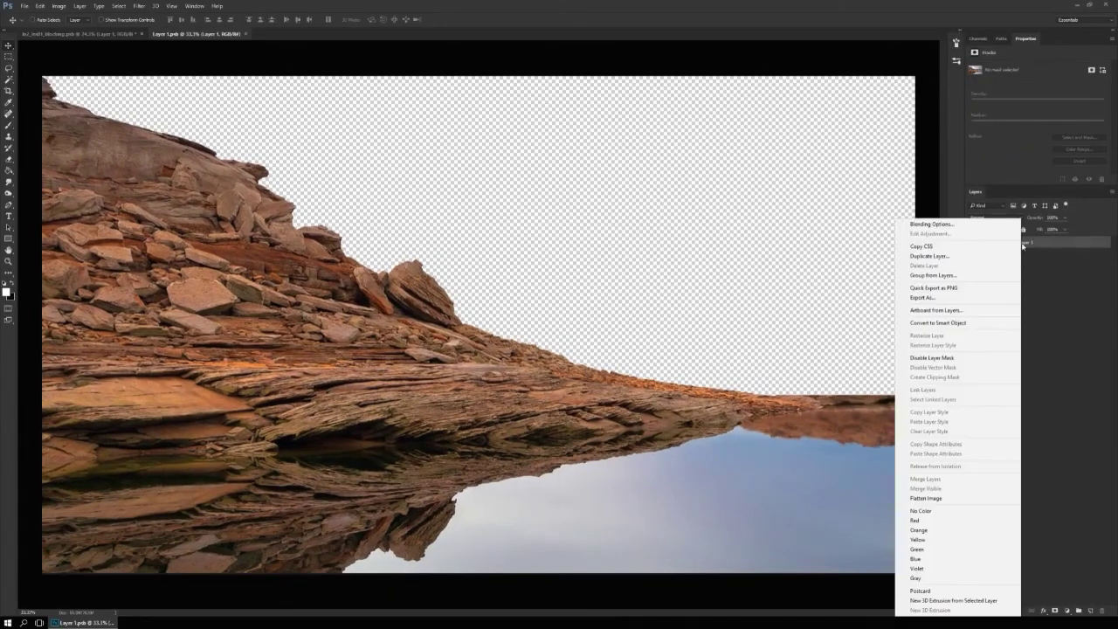
pyautogui.click(930, 320)
# - Copy the undistorted rock smart object from the contents document into the composition, and close the contents document
pyautogui.moveTo(219, 35); pyautogui.dragTo(249, 399)
pyautogui.moveTo(1011, 242); pyautogui.dragTo(489, 281)
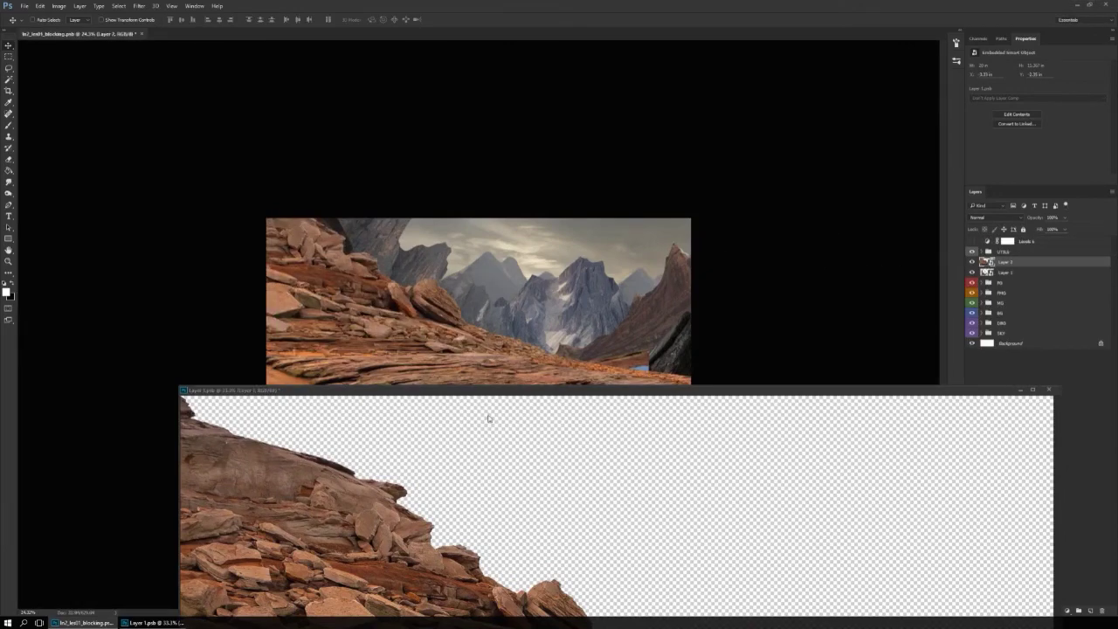
pyautogui.click(559, 442)
pyautogui.hotkey('ctrl', 'w')
pyautogui.press('Return')
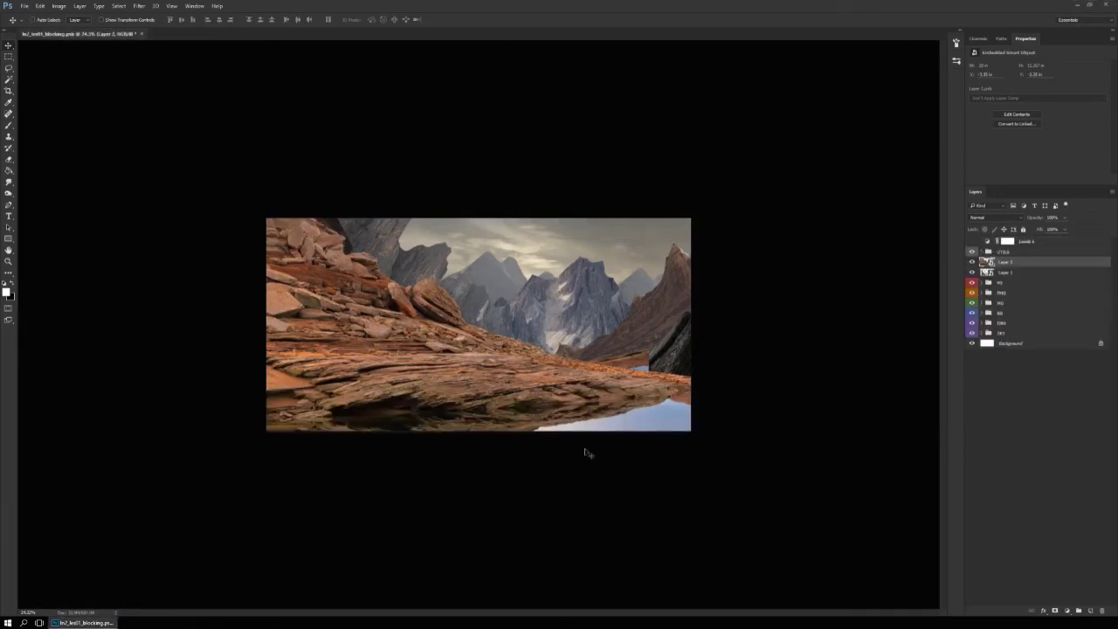
# - Shift the new rock layer slightly right, and delete the warped Layer 1 while the new layer is temporarily hidden
pyautogui.moveTo(527, 439); pyautogui.dragTo(578, 432)
pyautogui.click(1018, 272)
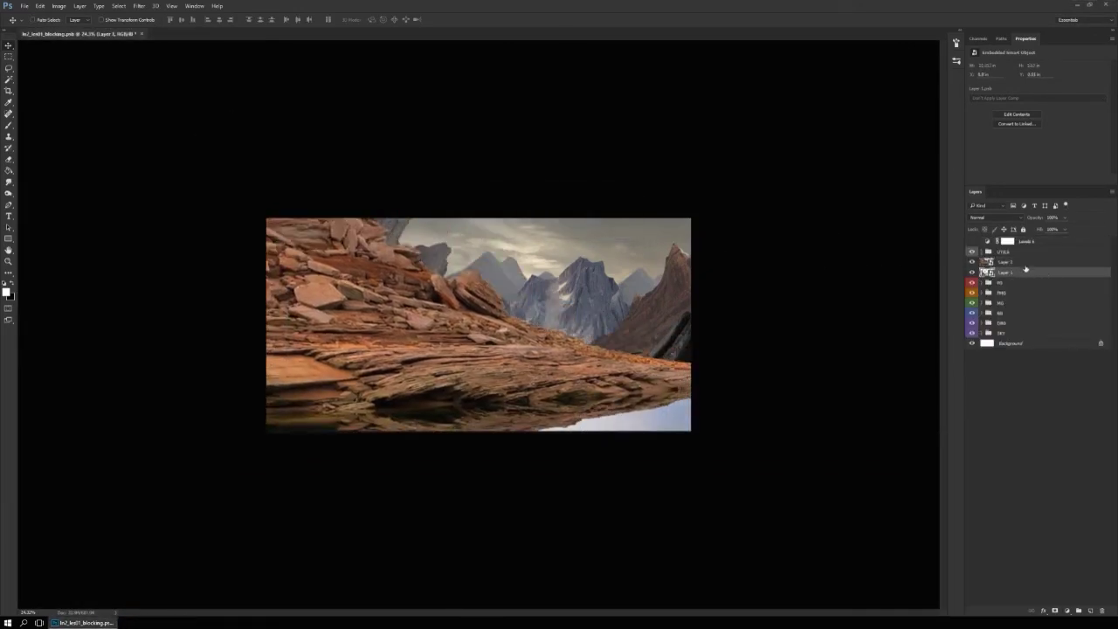
pyautogui.click(973, 263)
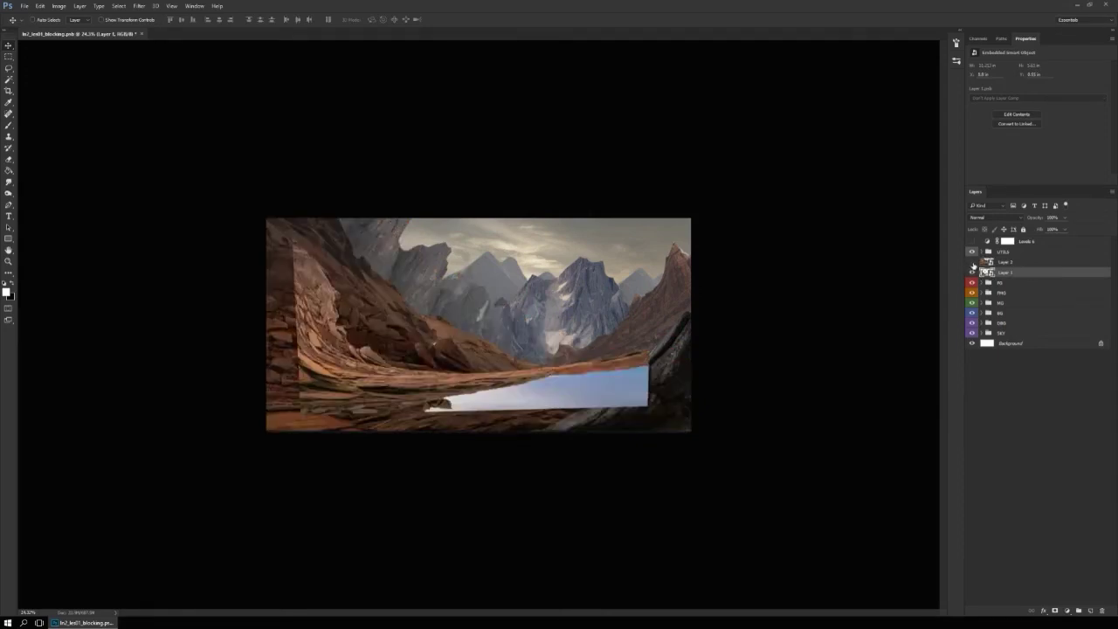
pyautogui.press('Delete')
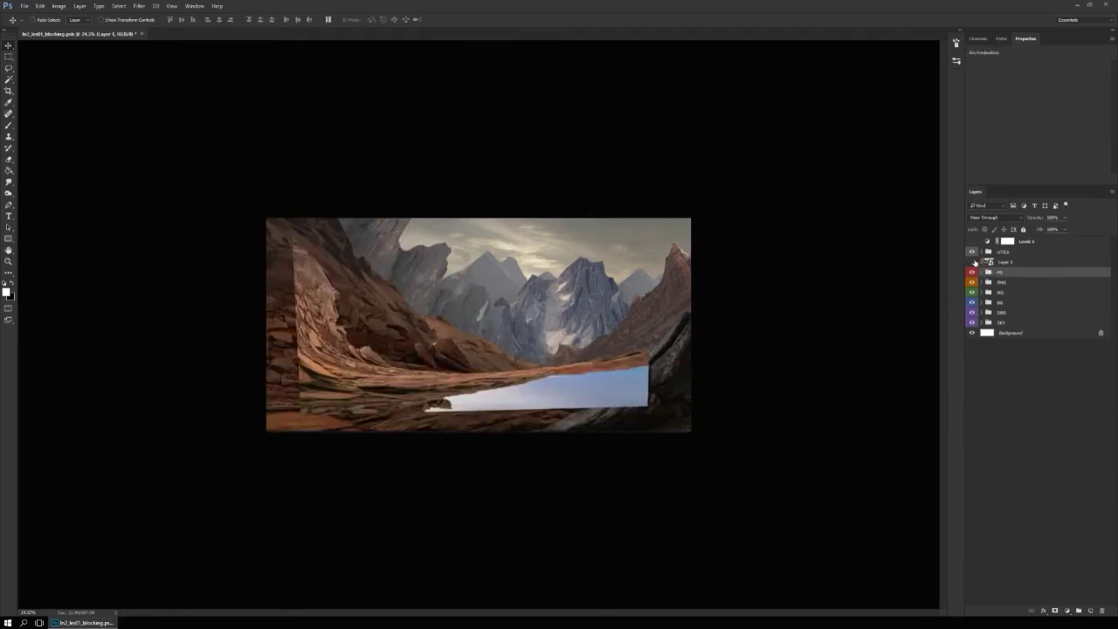
pyautogui.click(971, 263)
# - Move the new rock layer lower in the foreground and scale it down around its center
pyautogui.click(1005, 263)
pyautogui.moveTo(577, 369); pyautogui.dragTo(546, 430)
pyautogui.hotkey('ctrl', 't')
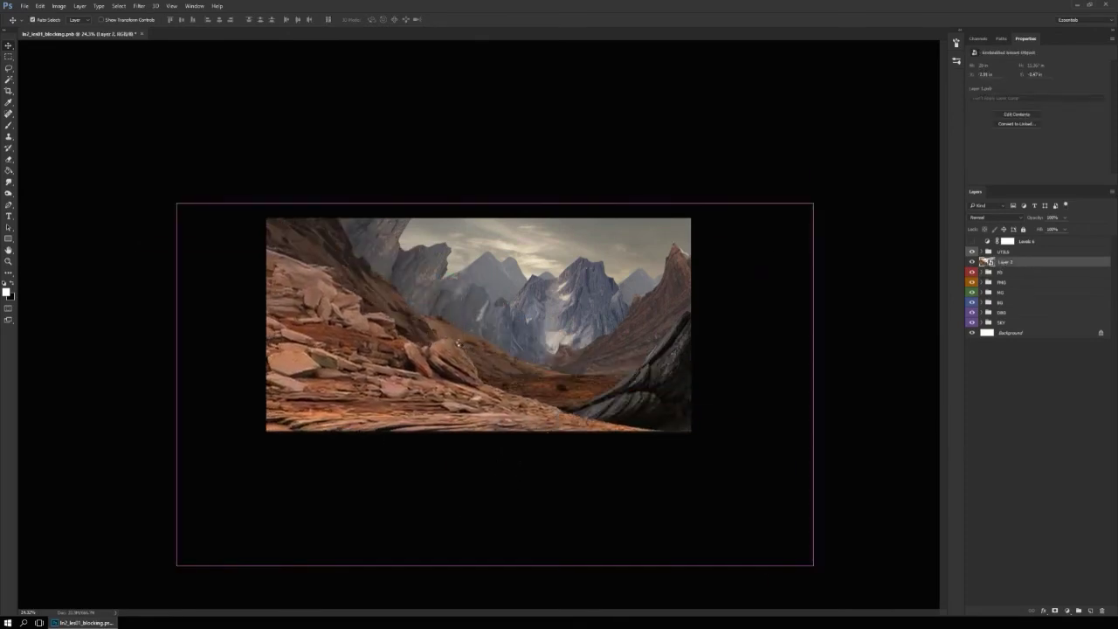
pyautogui.moveTo(818, 207); pyautogui.dragTo(749, 282)
pyautogui.press('Return')
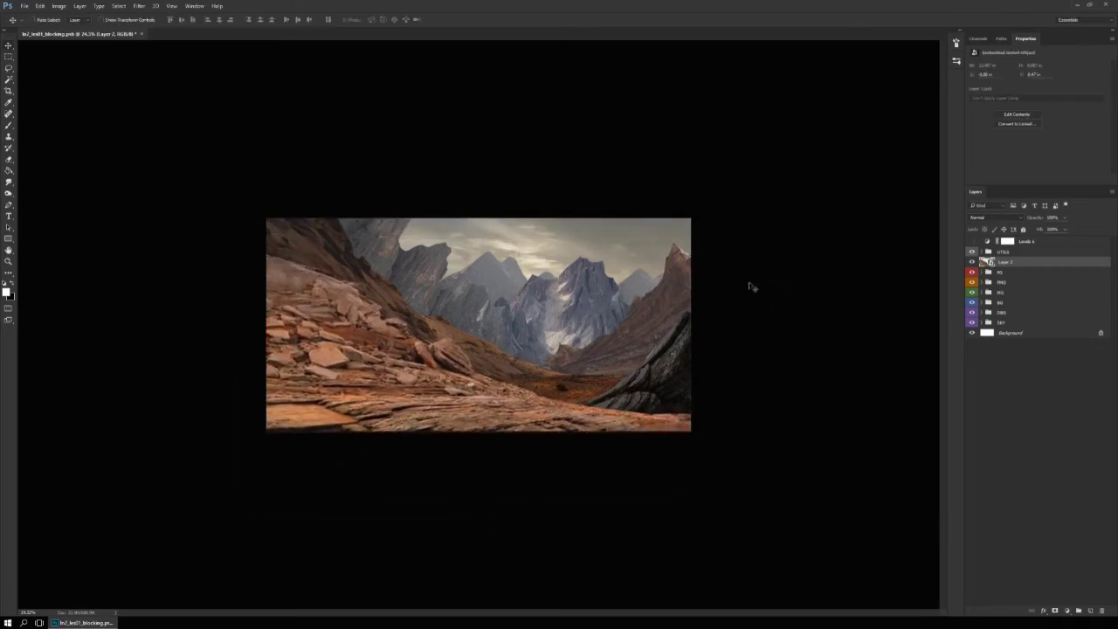
# - Expand the UTILS group and show its golden ratio overlay on the composition
pyautogui.click(981, 252)
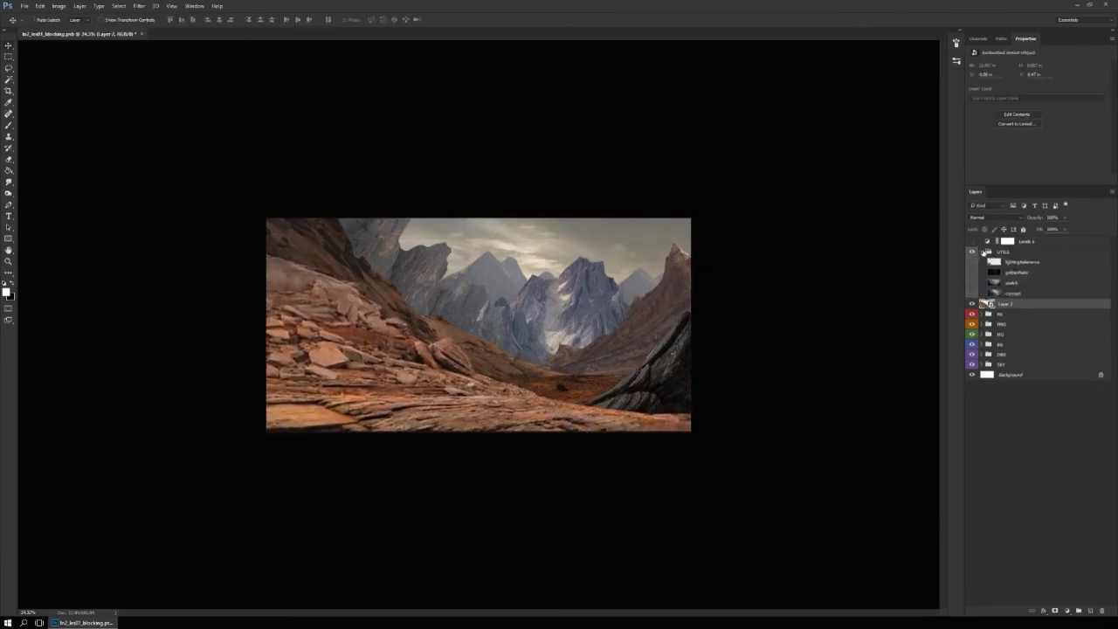
pyautogui.click(972, 272)
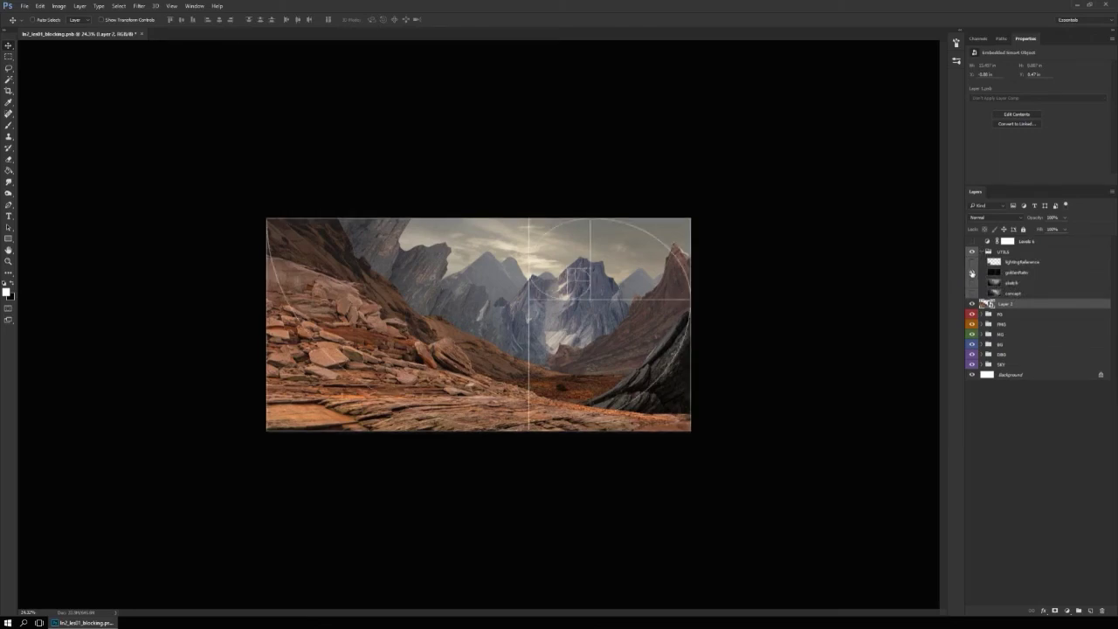